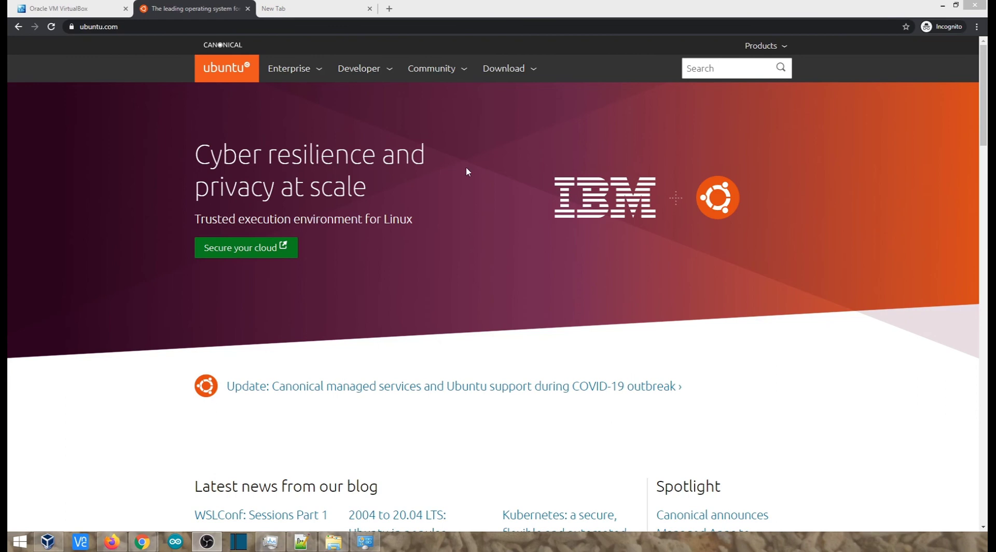
# Step: Open the VirtualBox 6.1 download page from the VirtualBox website
pyautogui.click(79, 10)
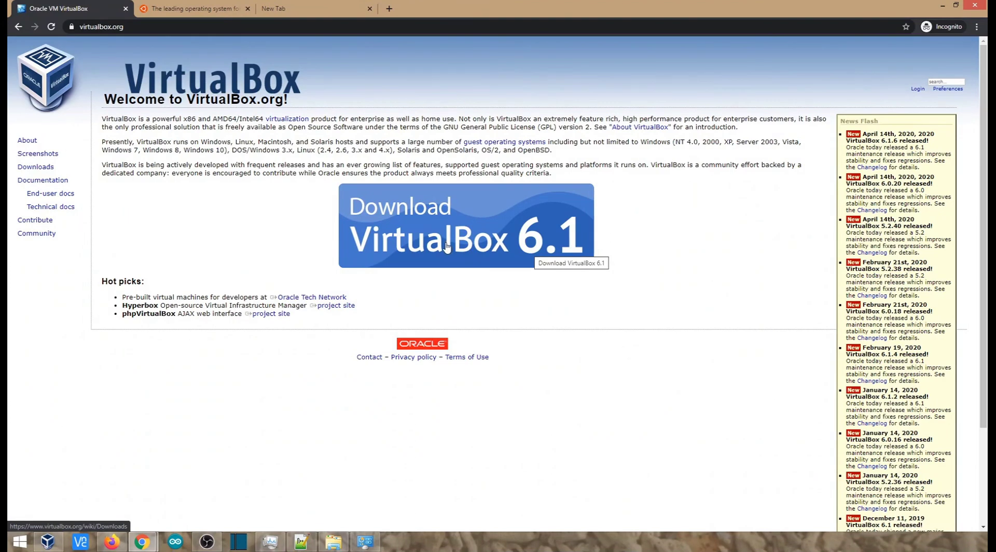
pyautogui.click(365, 250)
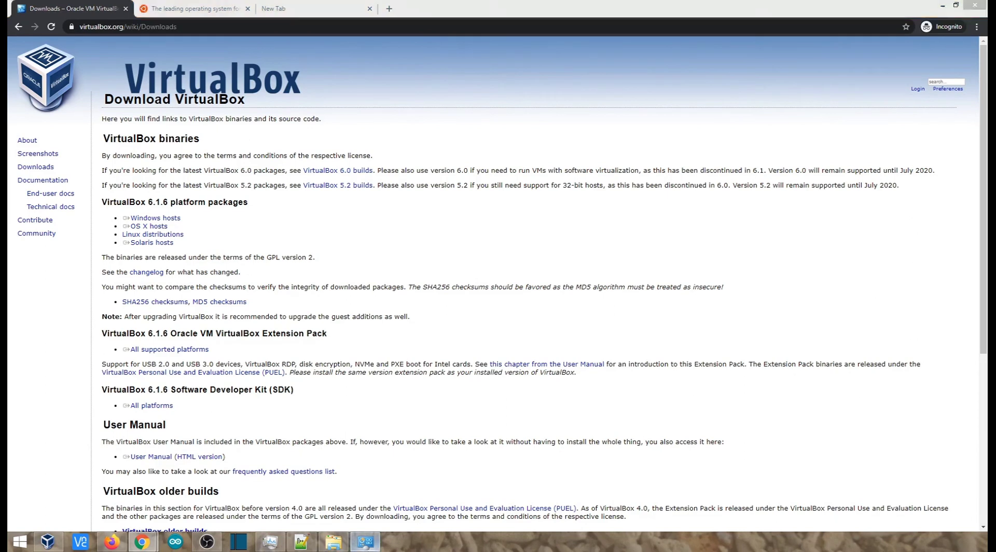
# Step: Check the computer's system information, and inspect the CPU performance and virtualization details in Task Manager
pyautogui.click(365, 542)
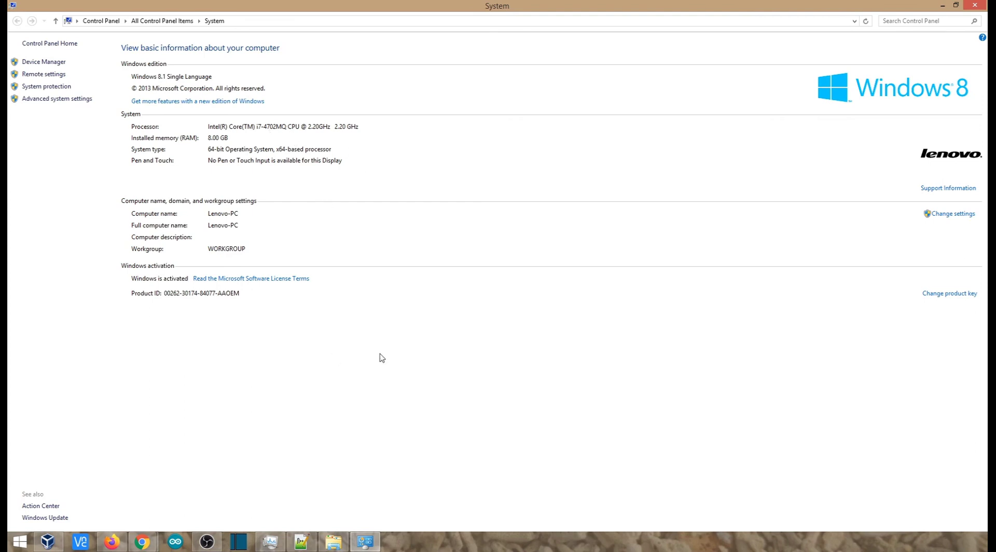
pyautogui.click(271, 542)
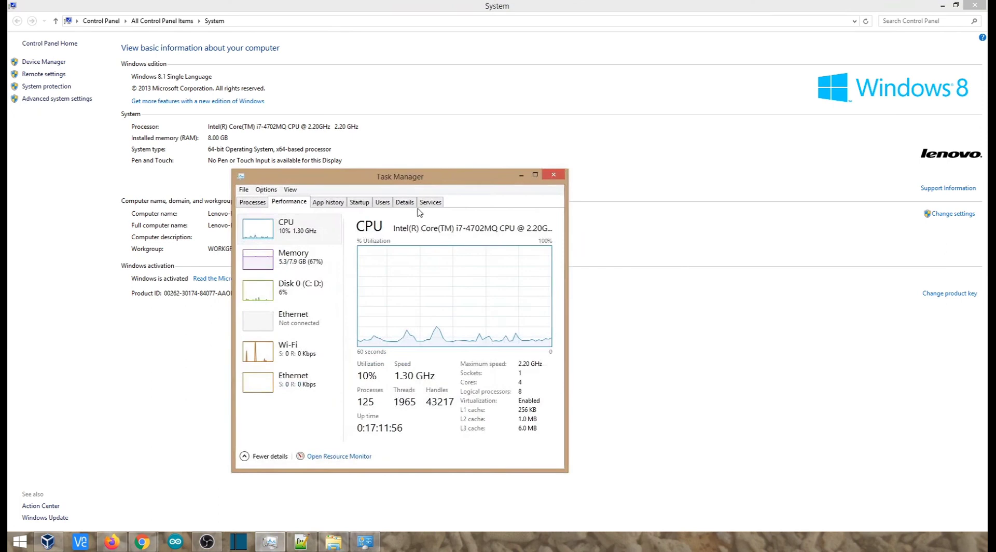
pyautogui.moveTo(408, 184); pyautogui.dragTo(536, 82)
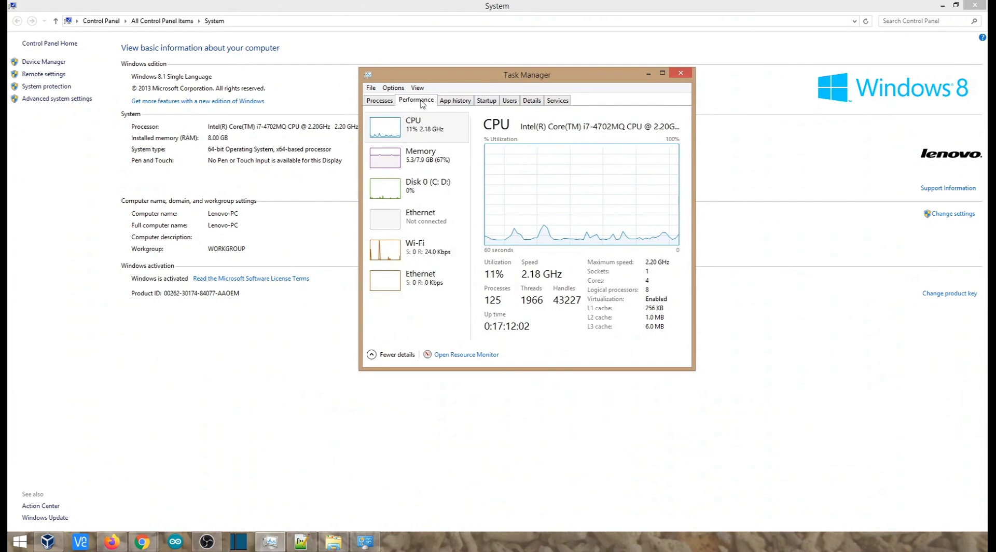
pyautogui.click(422, 128)
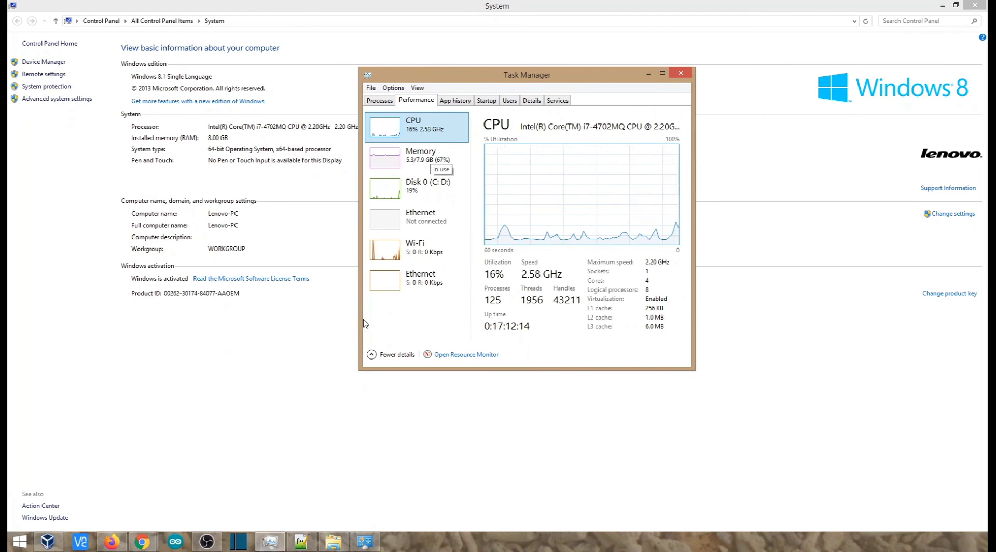
pyautogui.click(288, 367)
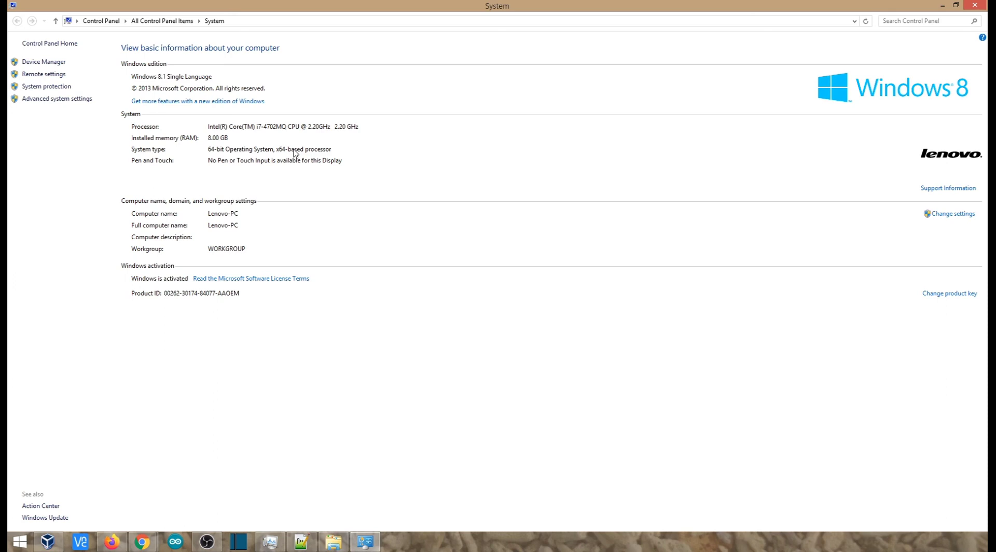
# Step: Switch to Chrome and search the web for "lenovo z510 bios" in the empty tab
pyautogui.click(146, 540)
pyautogui.click(199, 490)
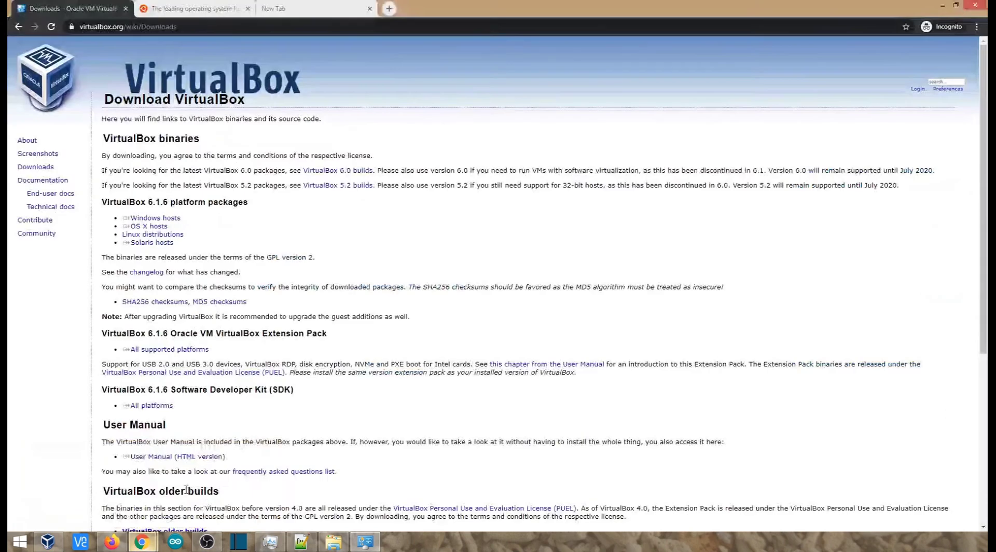
pyautogui.click(312, 8)
pyautogui.write('l')
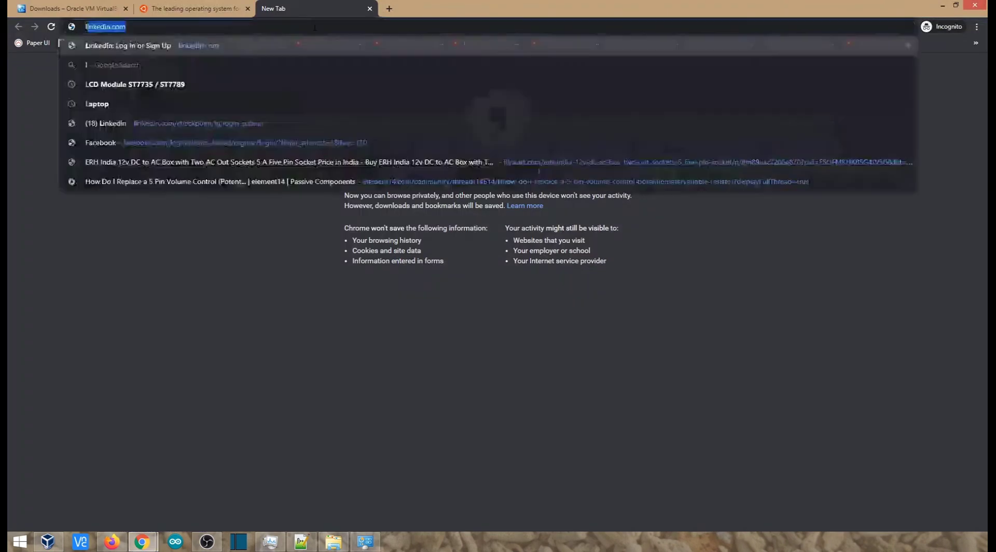
pyautogui.write('enovo z510')
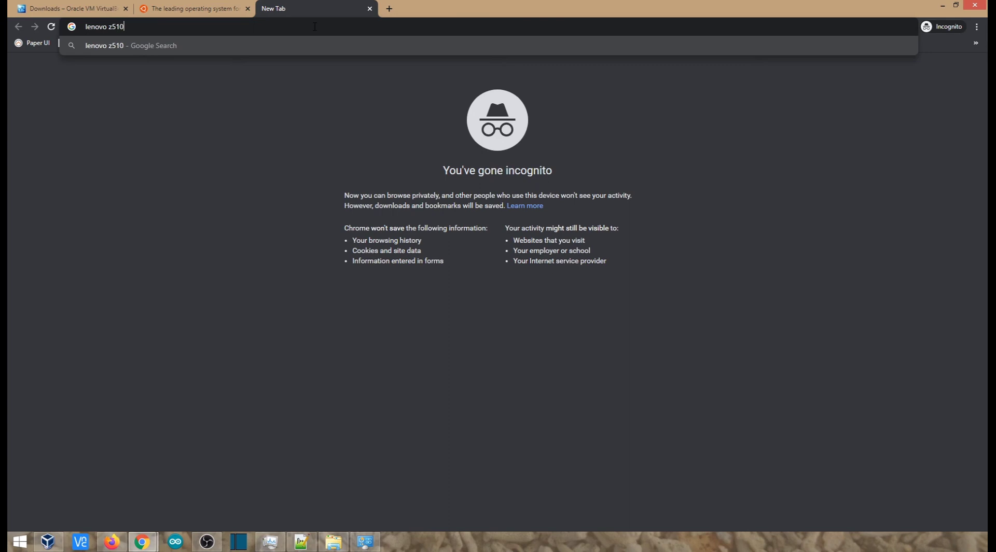
pyautogui.write(' bios')
pyautogui.press('Return')
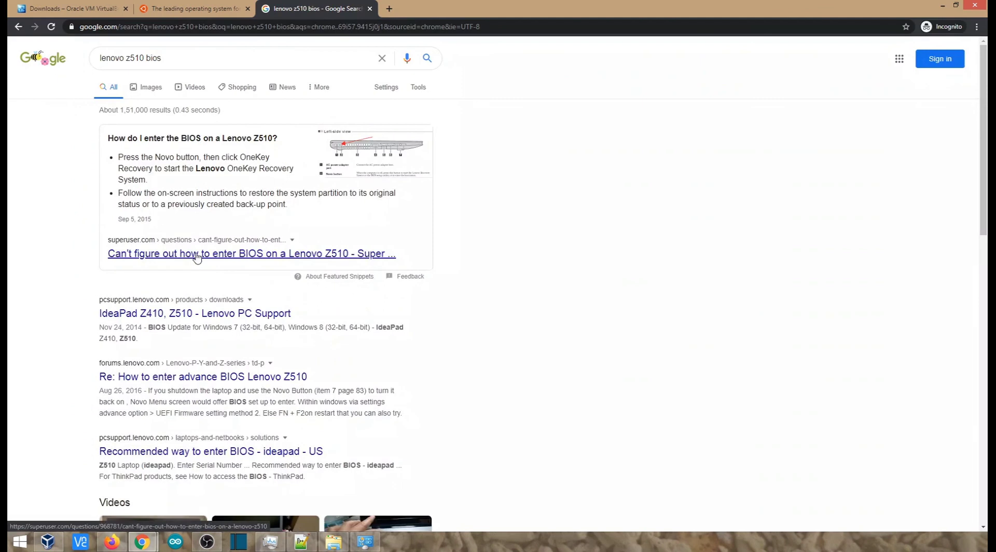
# Step: Open the Super User result about entering BIOS on a Lenovo Z510 in a new tab
pyautogui.click(195, 57)
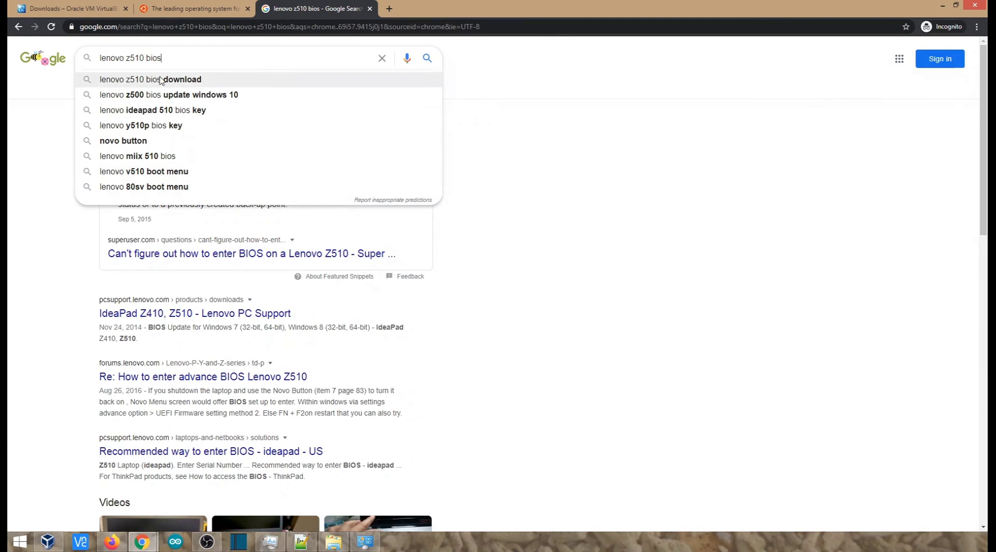
pyautogui.click(649, 317)
pyautogui.rightClick(294, 254)
pyautogui.click(321, 266)
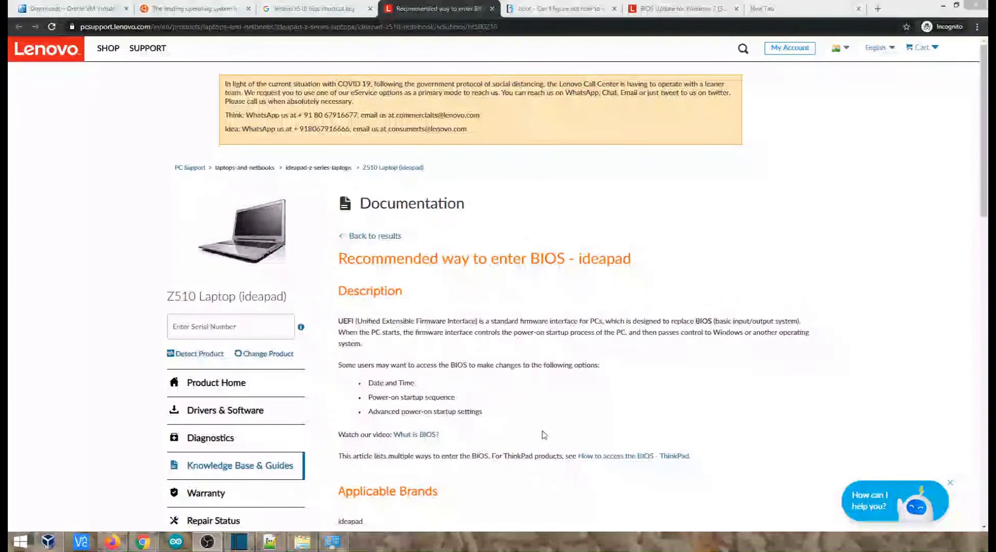
# Step: Expand and read the instructions for entering BIOS via the function key on Lenovo's support page
pyautogui.scroll(-2, 543, 414)
pyautogui.scroll(-7, 543, 413)
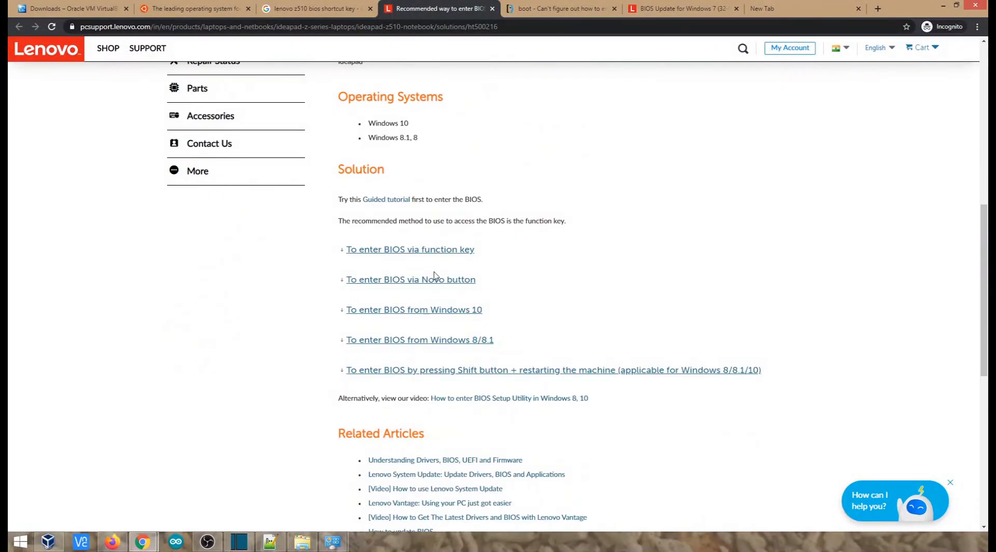
pyautogui.click(434, 250)
pyautogui.scroll(-1, 467, 286)
pyautogui.scroll(-2, 466, 286)
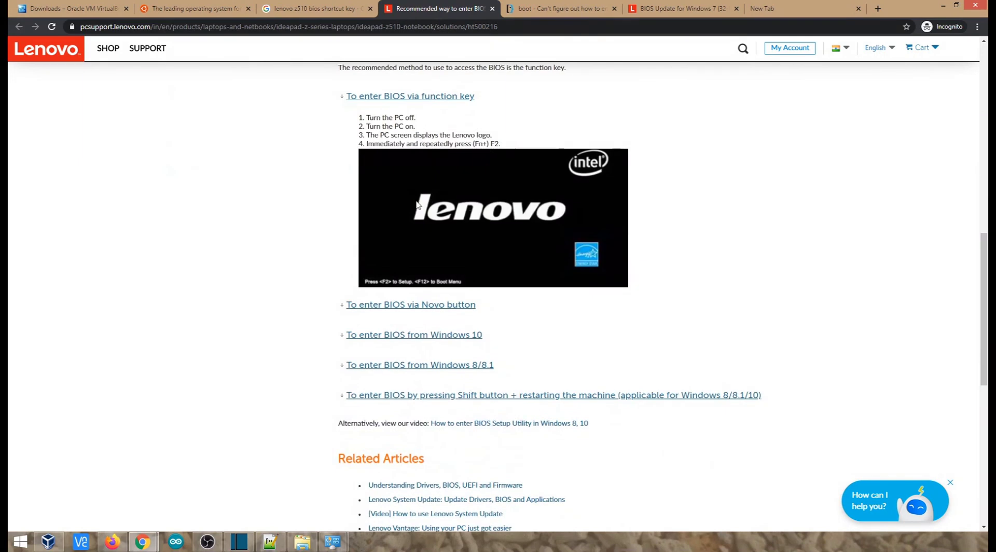
pyautogui.moveTo(455, 143); pyautogui.dragTo(486, 141)
# Step: Expand and read the instructions for entering BIOS via the Novo button
pyautogui.click(450, 307)
pyautogui.scroll(-3, 450, 312)
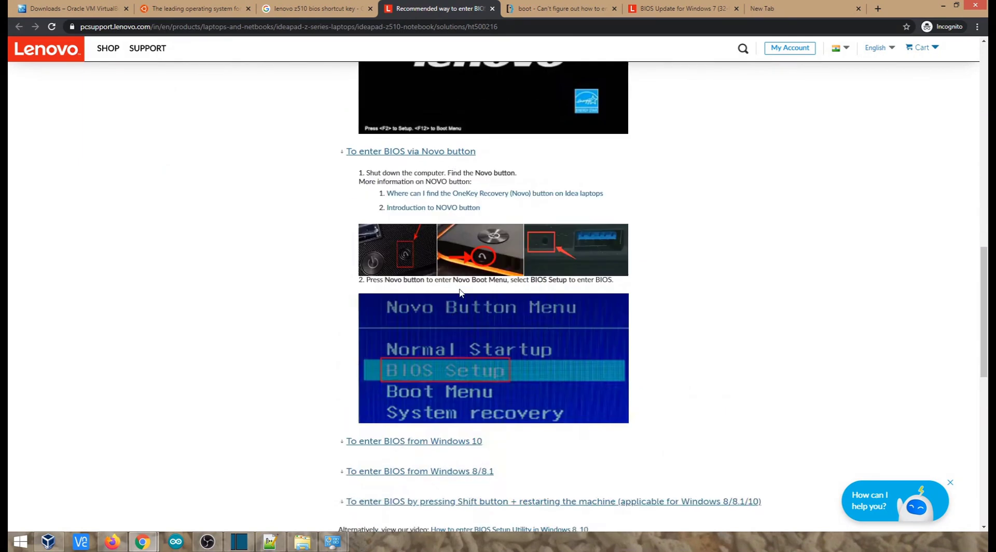
pyautogui.scroll(-3, 447, 345)
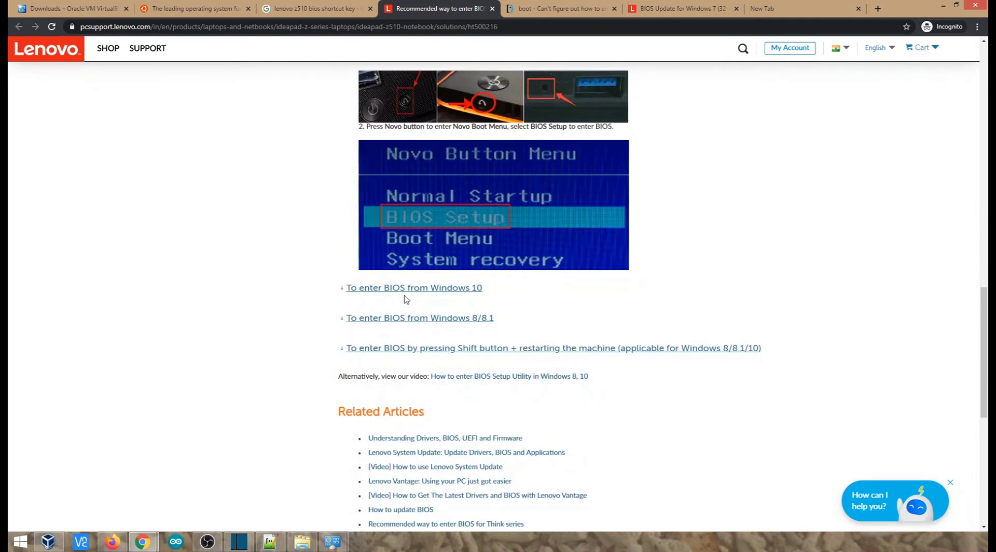
# Step: Expand the instructions for entering BIOS from Windows 8/8.1 and review them through to the BIOS setup utility picture
pyautogui.click(413, 319)
pyautogui.scroll(-15, 412, 324)
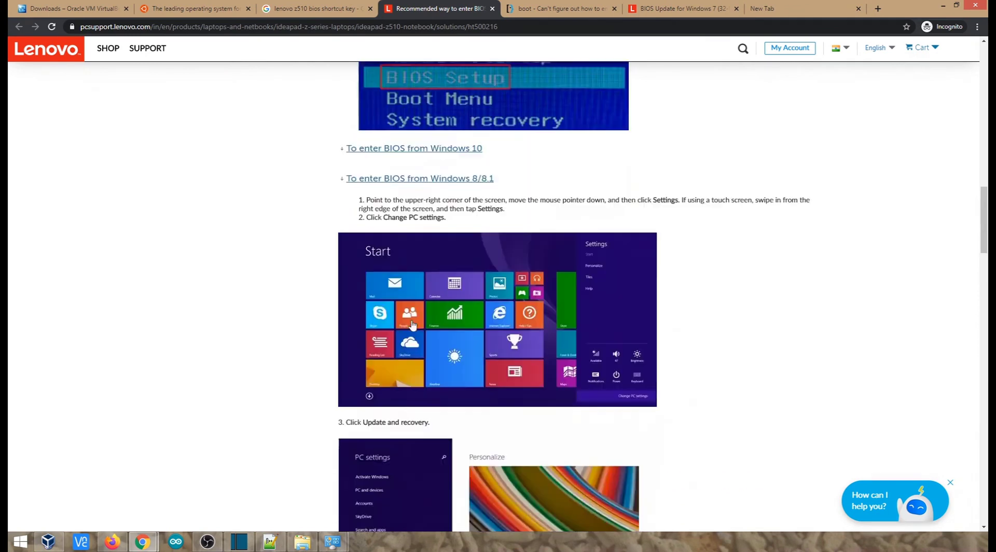
pyautogui.scroll(-9, 412, 325)
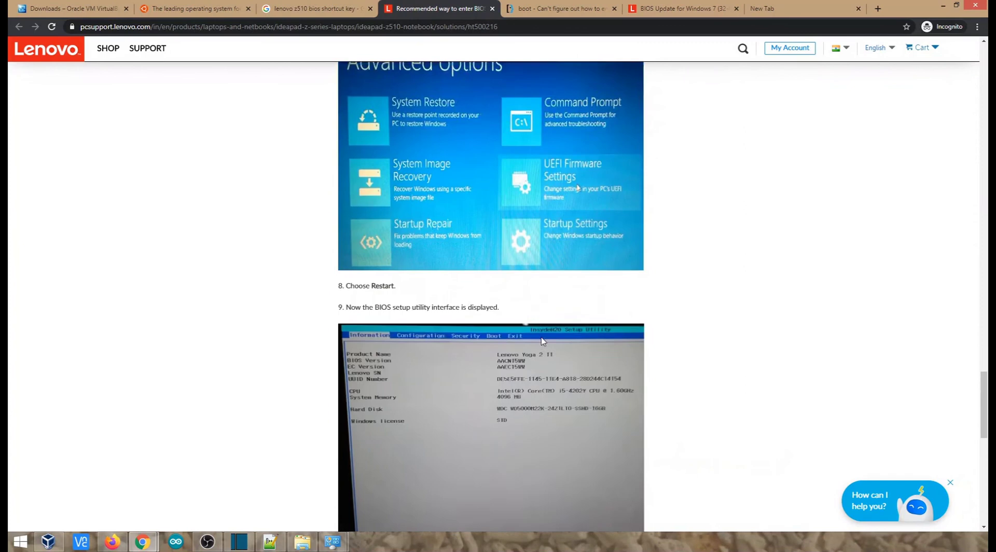
pyautogui.scroll(-11, 569, 381)
pyautogui.scroll(9, 565, 382)
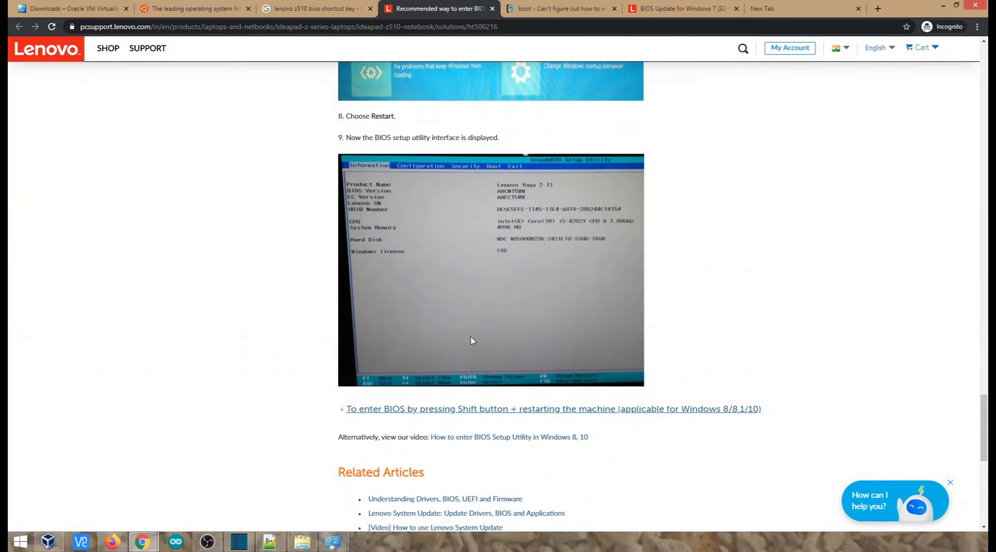
pyautogui.hotkey('alt', 'Tab')
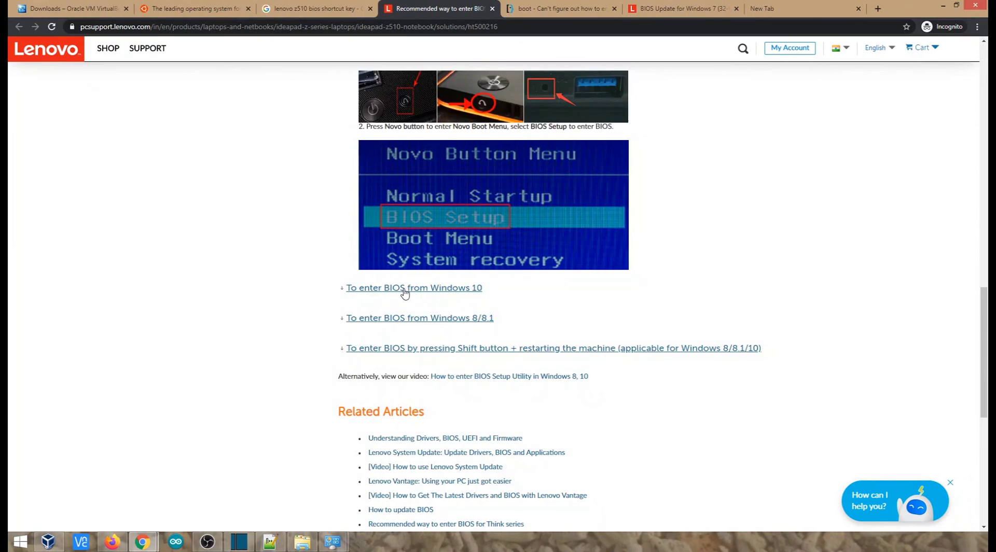
pyautogui.click(411, 318)
pyautogui.scroll(-10, 412, 325)
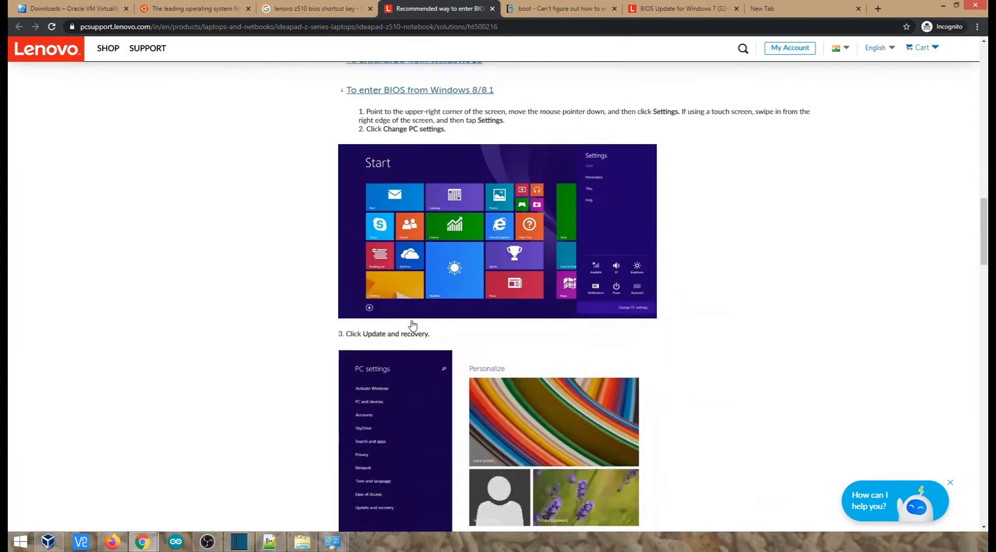
pyautogui.scroll(-15, 412, 324)
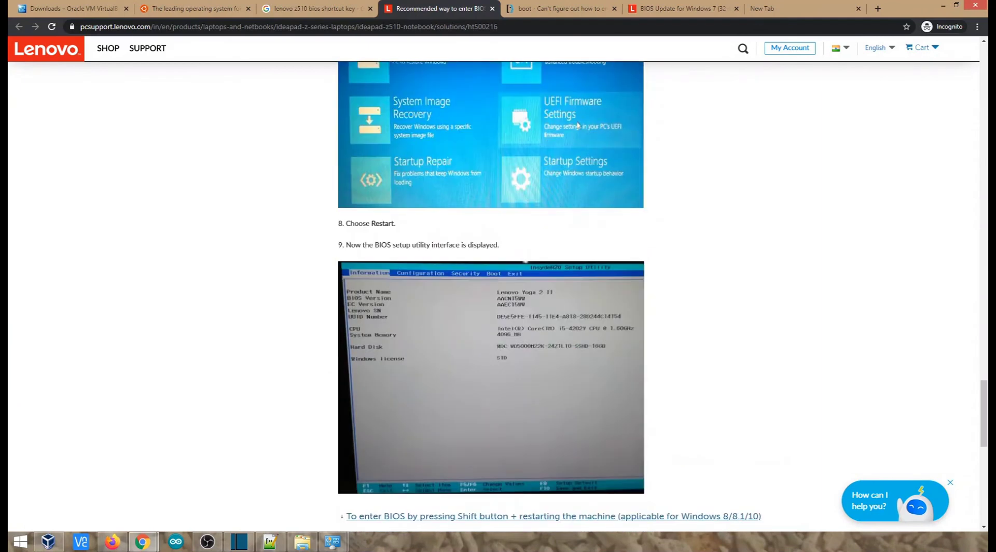
pyautogui.scroll(-10, 560, 378)
pyautogui.scroll(5, 562, 379)
pyautogui.scroll(3, 562, 378)
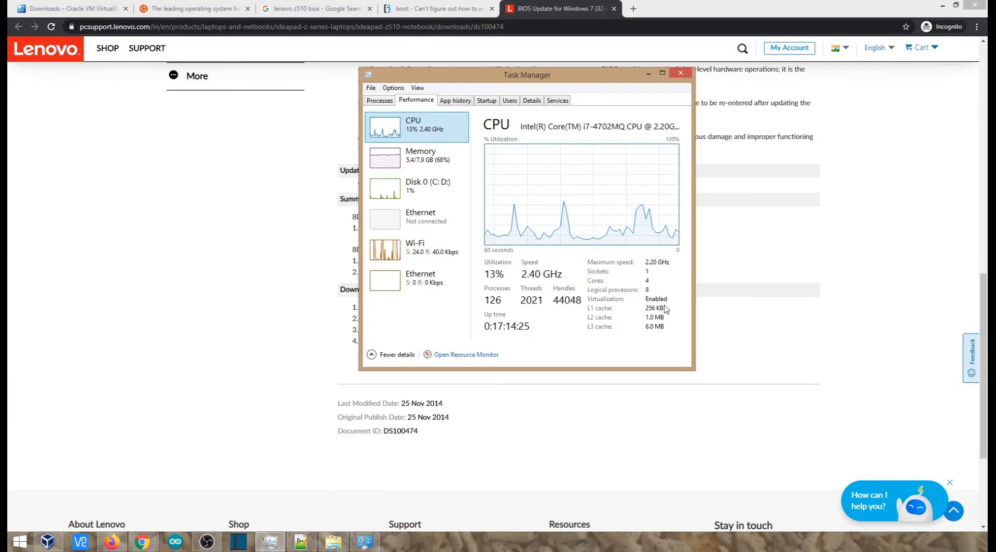
# Step: Check the virtualization status in Task Manager's CPU details, and return to the Chrome window with the BIOS pages
pyautogui.doubleClick(611, 306)
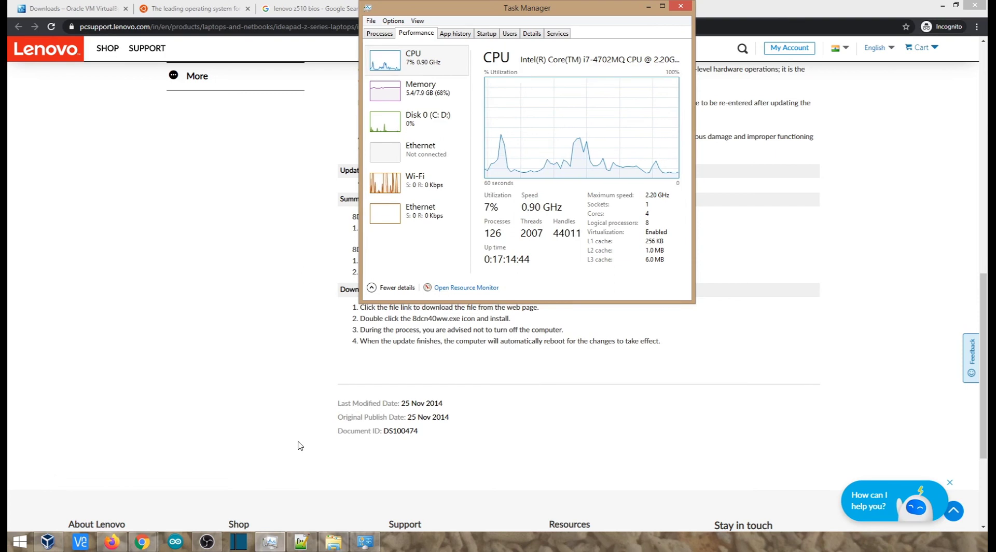
pyautogui.moveTo(141, 541)
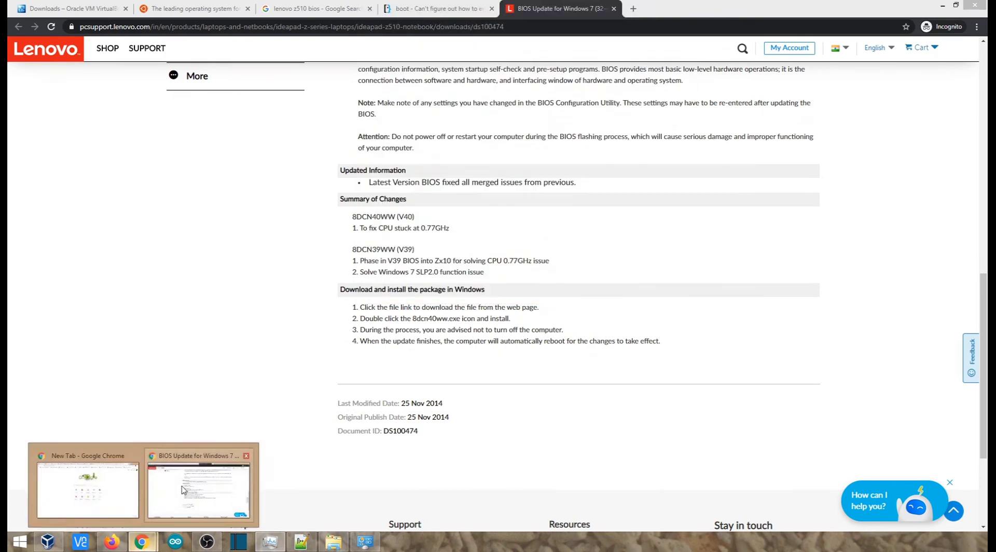
pyautogui.click(183, 489)
# Step: Revisit the VirtualBox downloads page and display the download options on the Ubuntu website
pyautogui.click(89, 8)
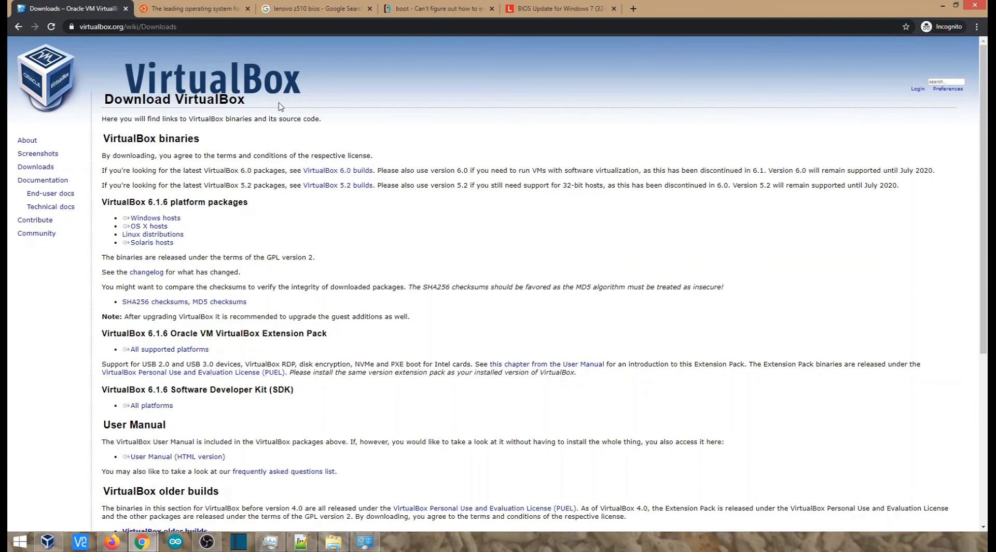
pyautogui.click(196, 11)
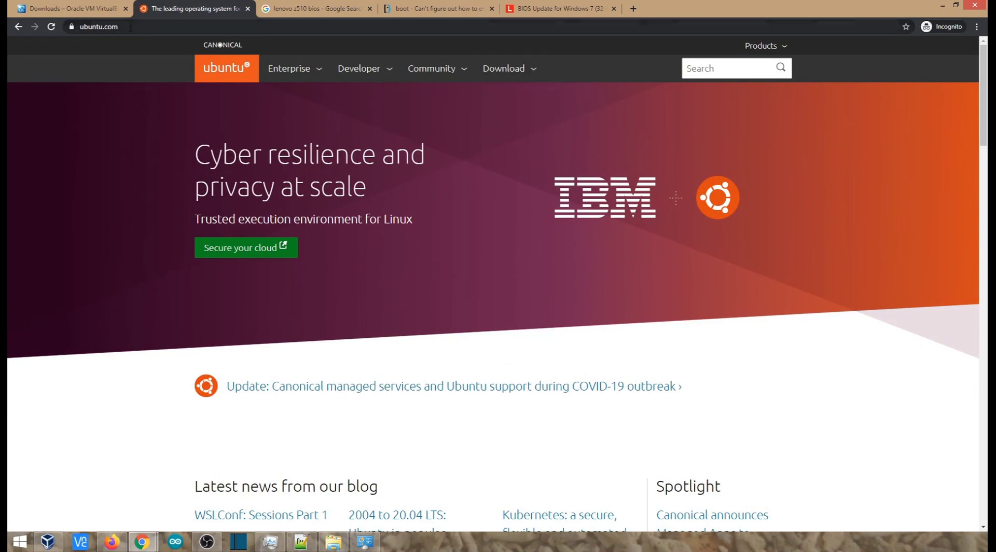
pyautogui.click(499, 68)
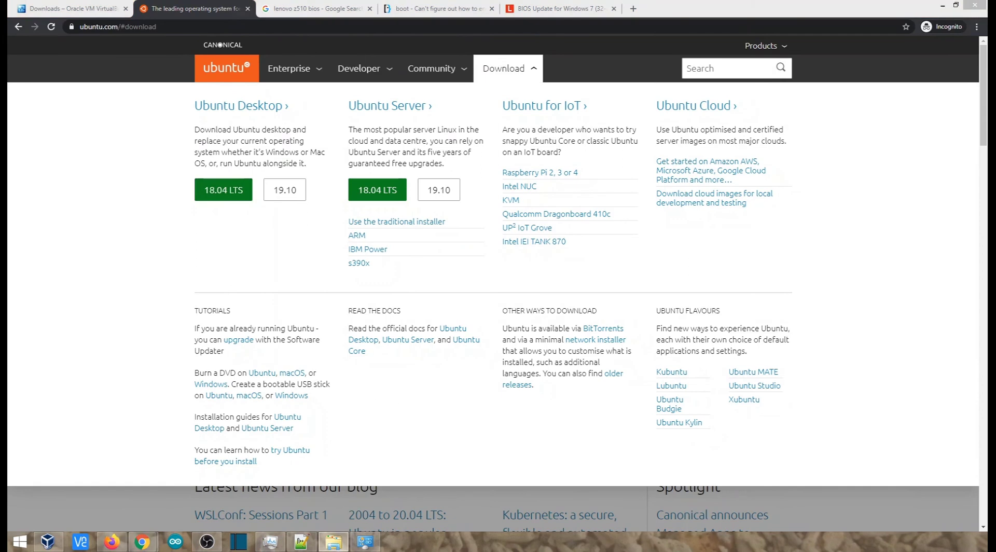
# Step: Switch to File Explorer and locate ubuntu-18.04.4-desktop-amd64.iso in the Ubuntu folder
pyautogui.moveTo(987, 175); pyautogui.dragTo(324, 167)
pyautogui.doubleClick(323, 167)
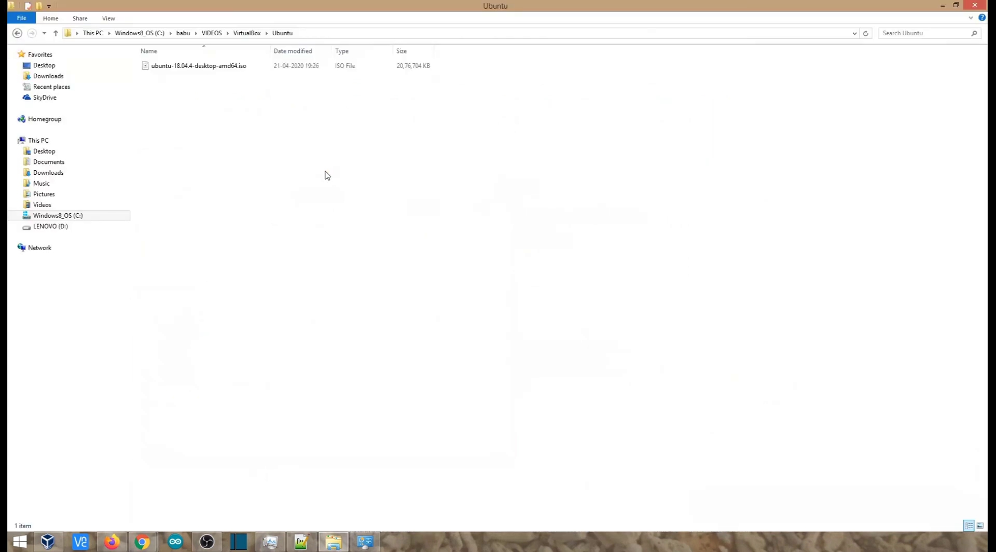
pyautogui.click(237, 69)
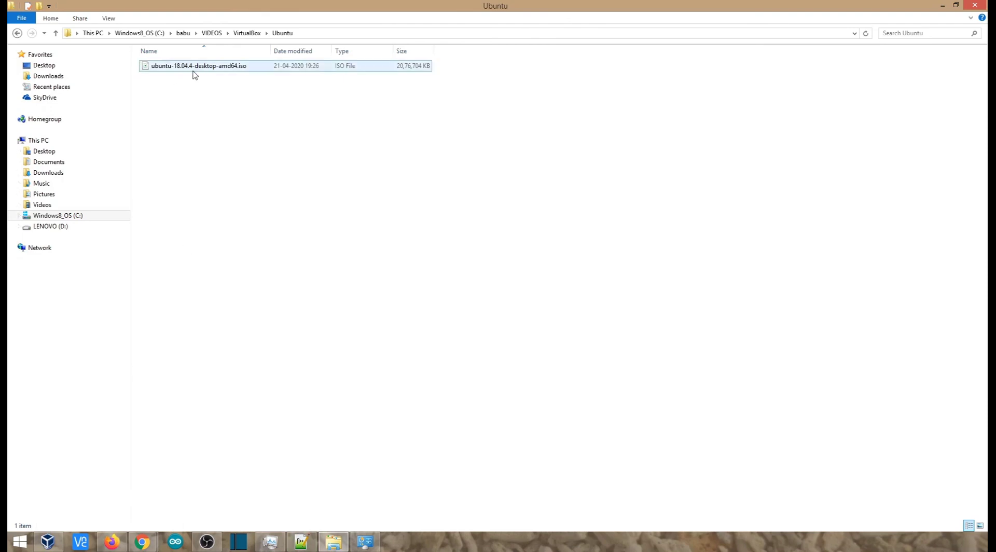
# Step: Switch to Oracle VM VirtualBox Manager and start creating a new virtual machine
pyautogui.moveTo(53, 546)
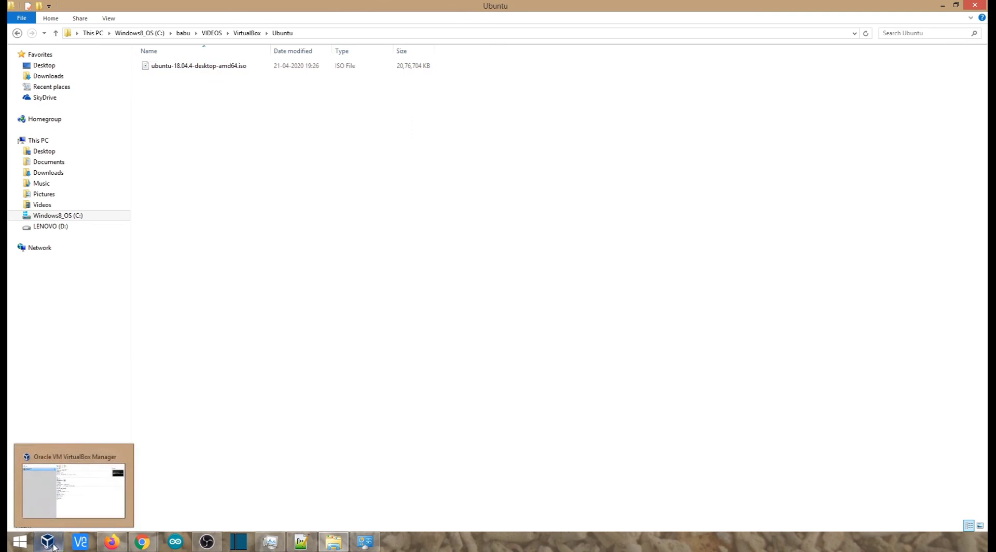
pyautogui.click(53, 543)
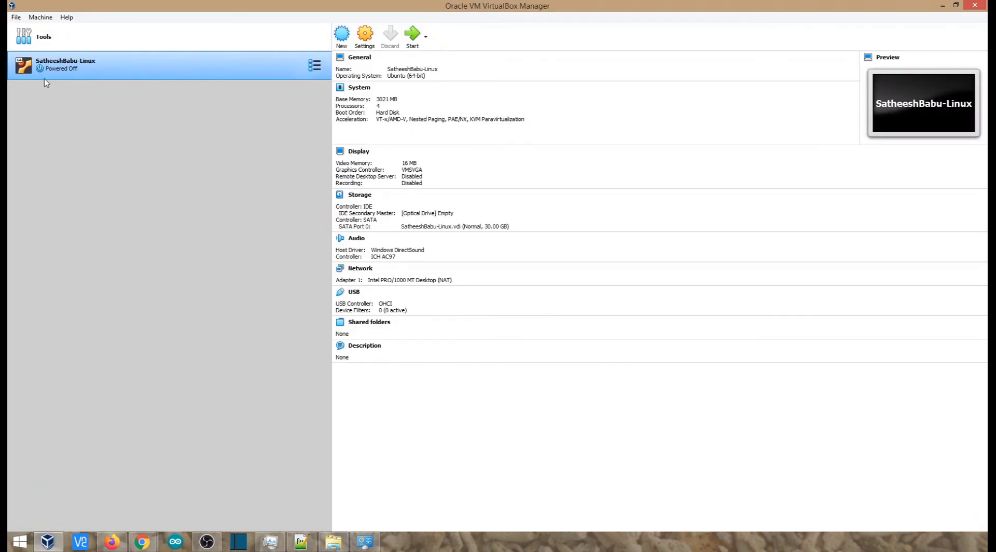
pyautogui.click(41, 17)
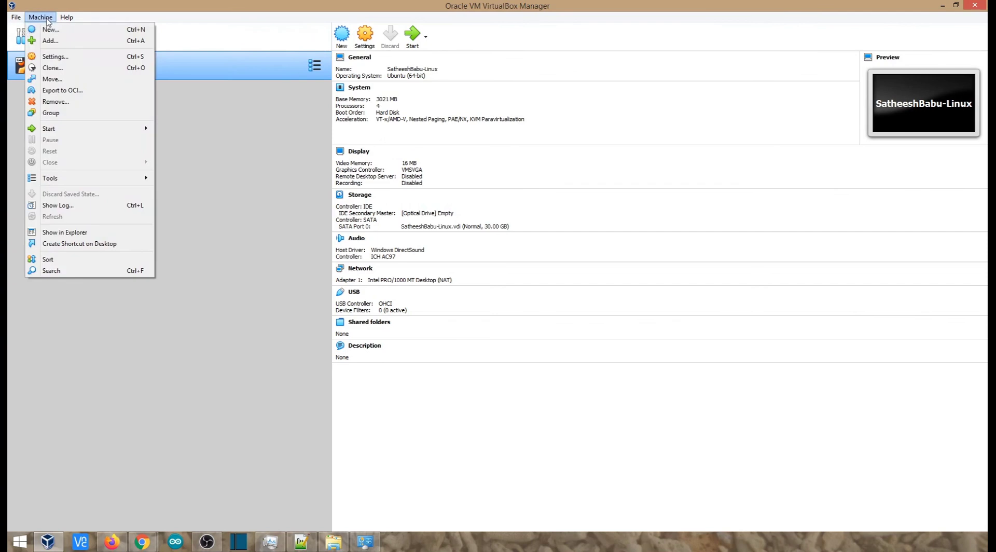
pyautogui.click(50, 30)
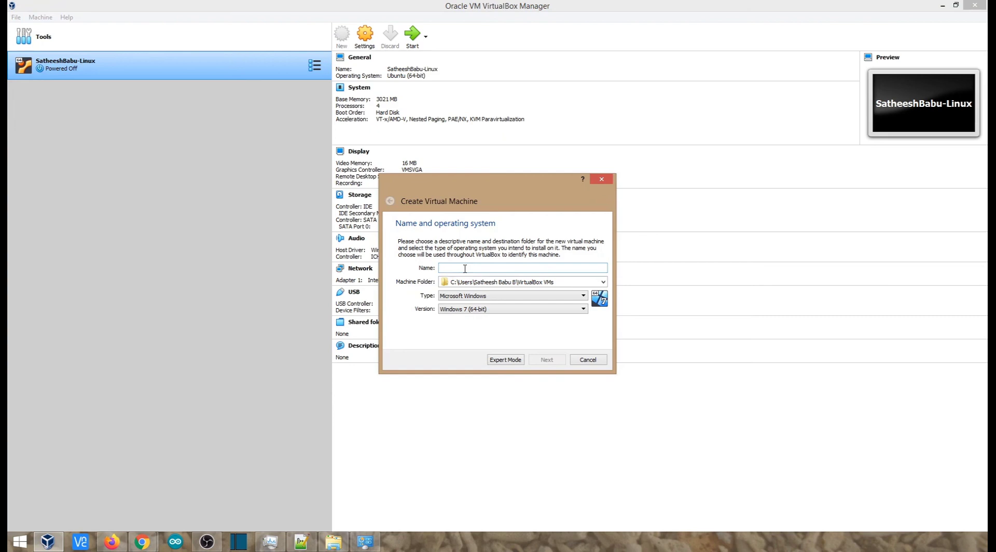
# Step: Name the virtual machine DIYLinuxBox, set its version to Ubuntu (64-bit), and proceed to the memory size
pyautogui.write('DIYLinux')
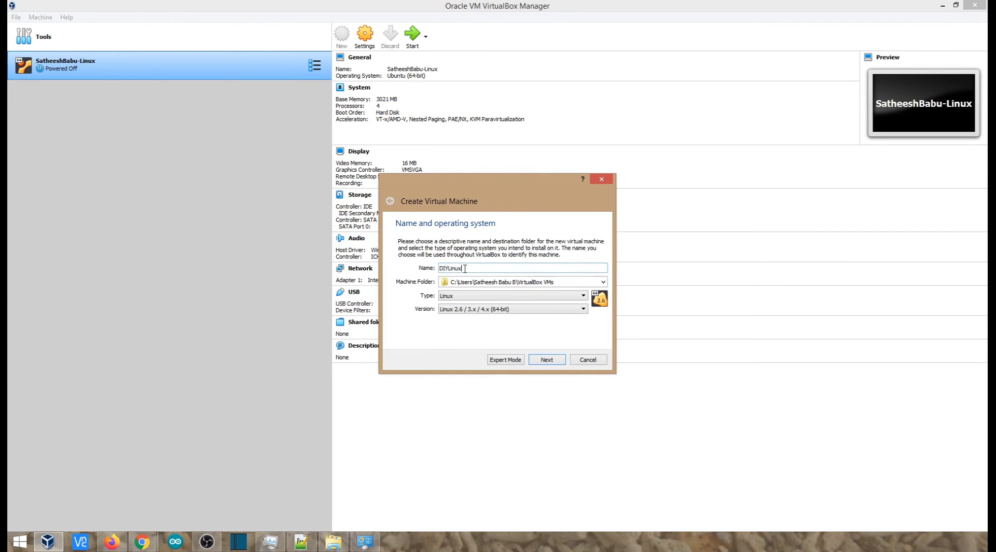
pyautogui.write('Box')
pyautogui.click(515, 310)
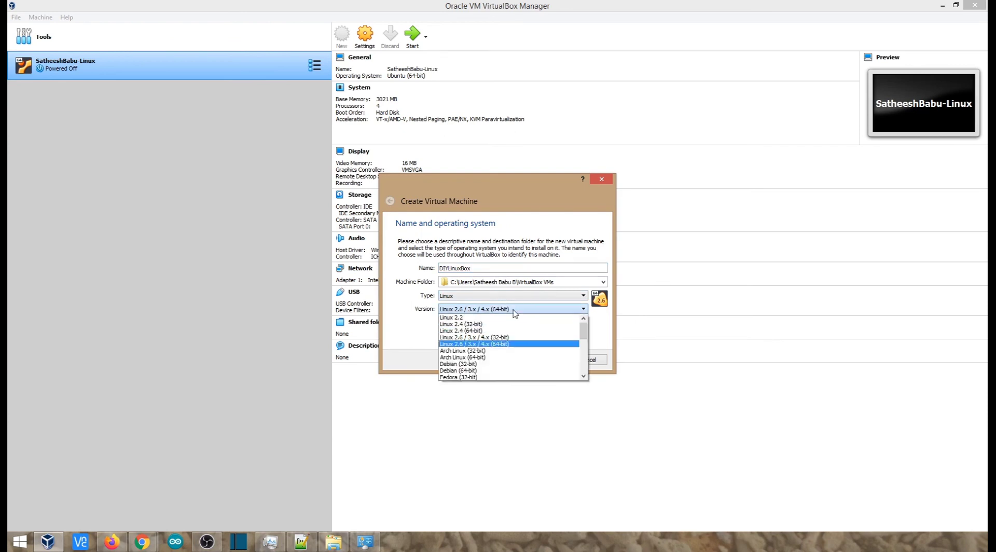
pyautogui.scroll(-2, 499, 352)
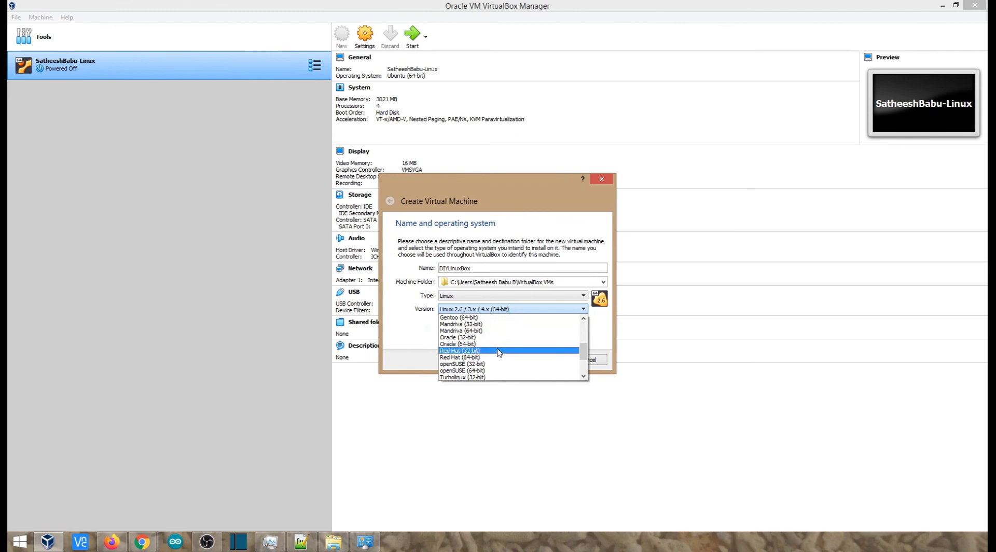
pyautogui.scroll(-2, 463, 340)
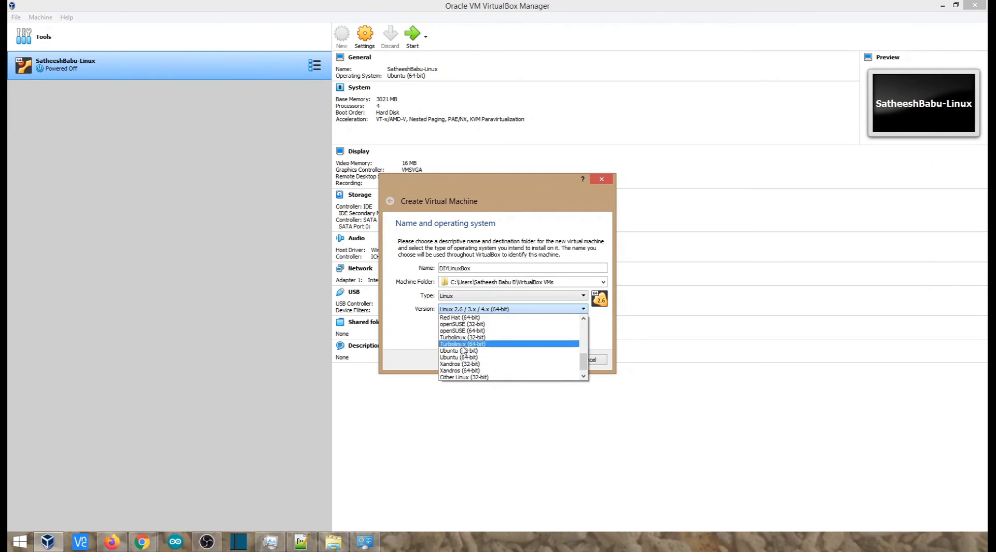
pyautogui.scroll(-1, 464, 347)
pyautogui.scroll(1, 464, 353)
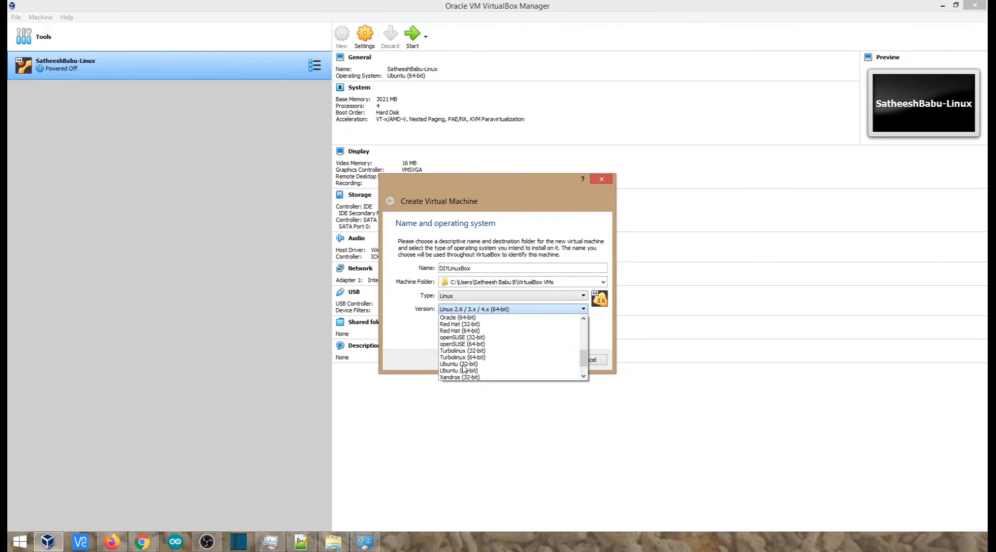
pyautogui.click(463, 370)
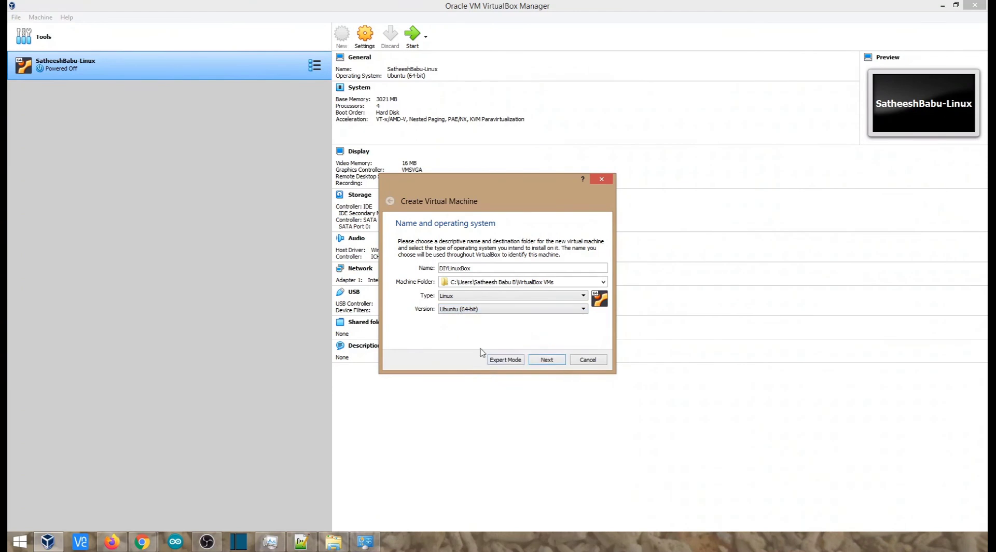
pyautogui.click(546, 363)
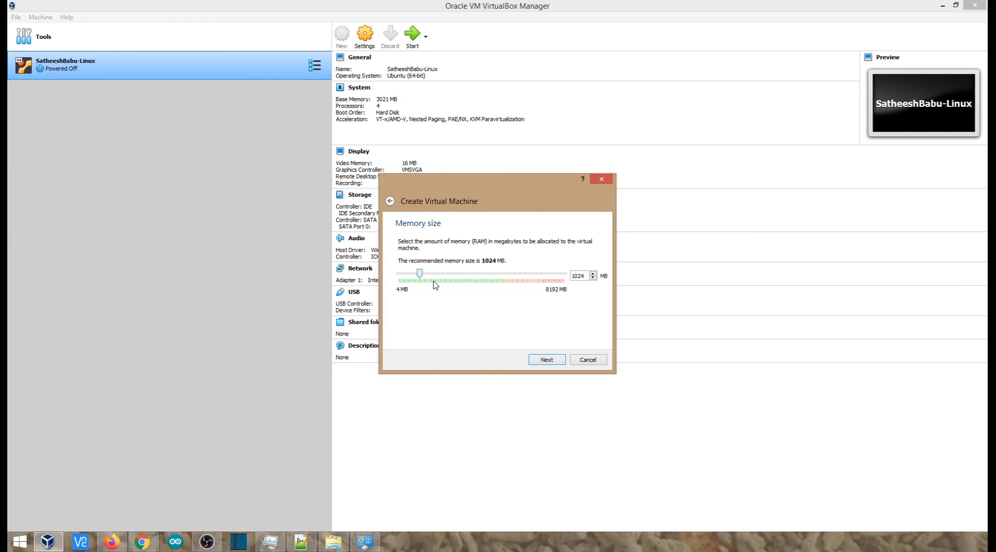
# Step: Allocate 3147 MB of memory to the virtual machine and choose to create a virtual hard disk now
pyautogui.moveTo(419, 273); pyautogui.dragTo(465, 282)
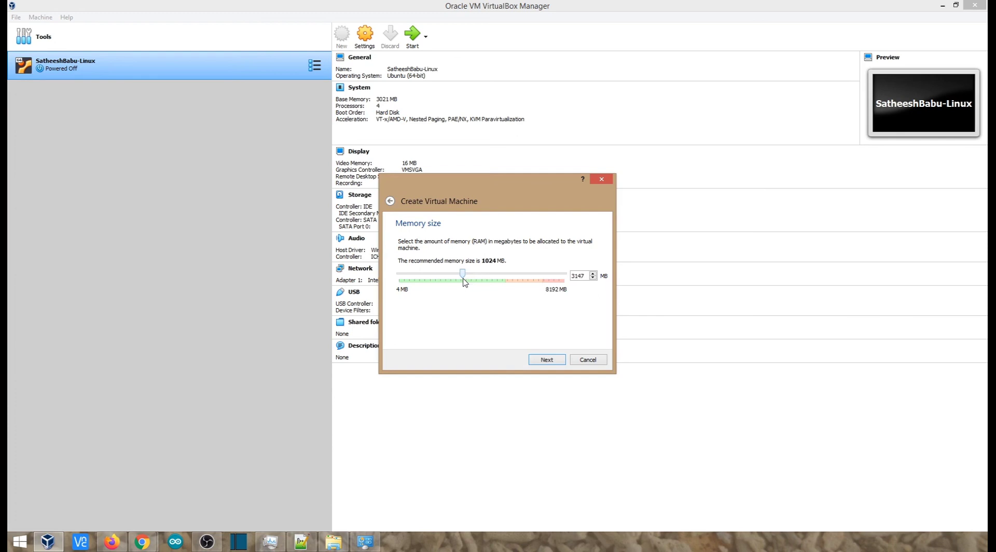
pyautogui.click(545, 361)
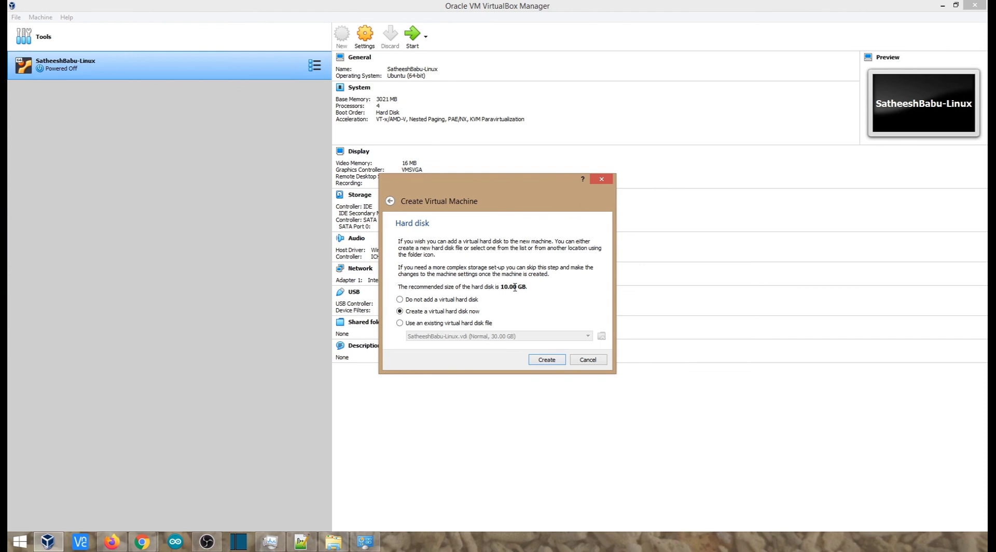
pyautogui.click(556, 365)
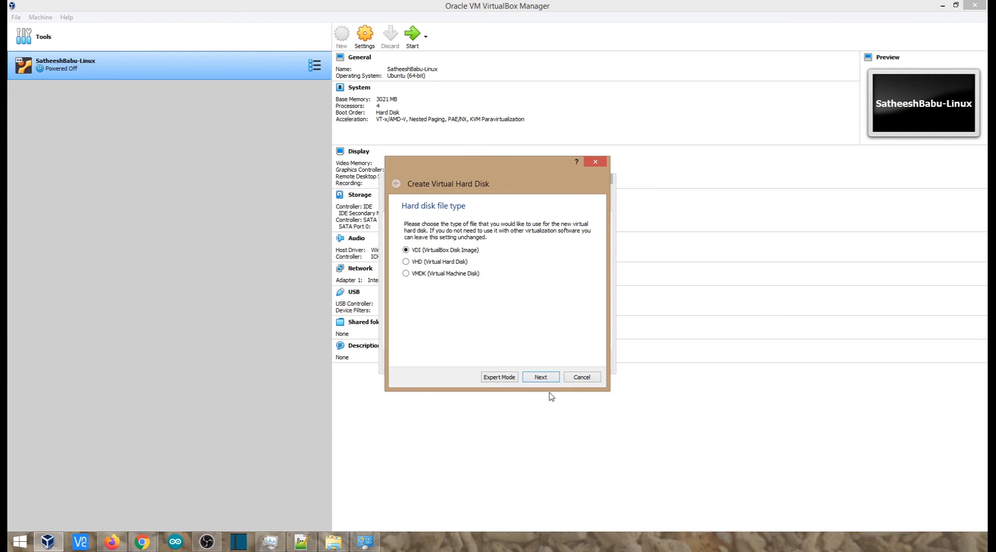
# Step: Create a dynamically allocated VDI virtual hard disk of 31.03 GB for DIYLinuxBox
pyautogui.click(541, 377)
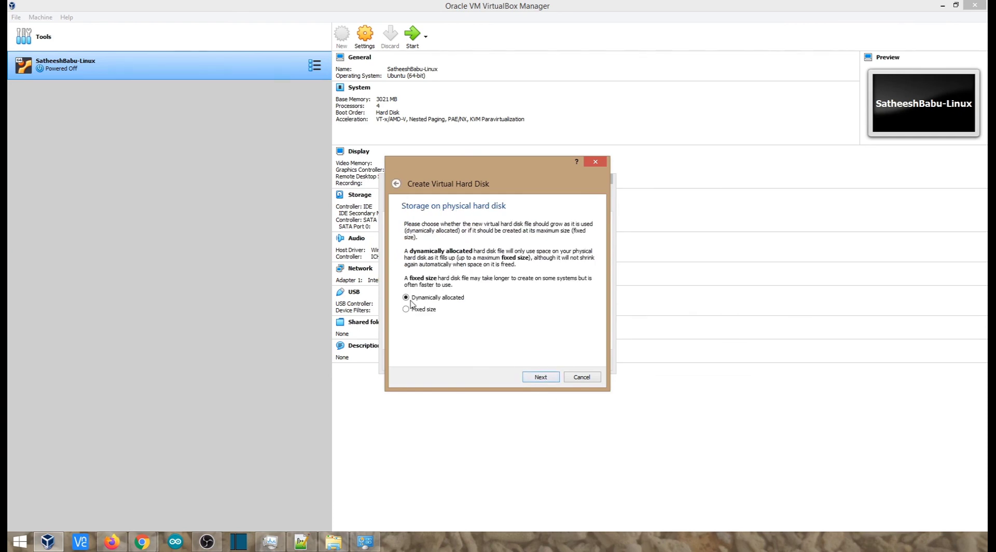
pyautogui.click(542, 380)
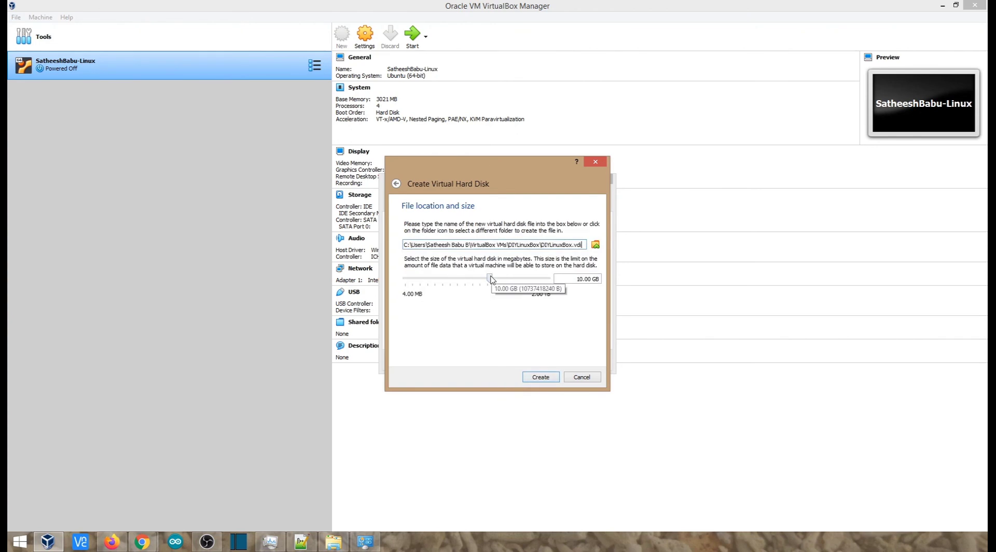
pyautogui.moveTo(494, 279); pyautogui.dragTo(504, 281)
pyautogui.click(540, 377)
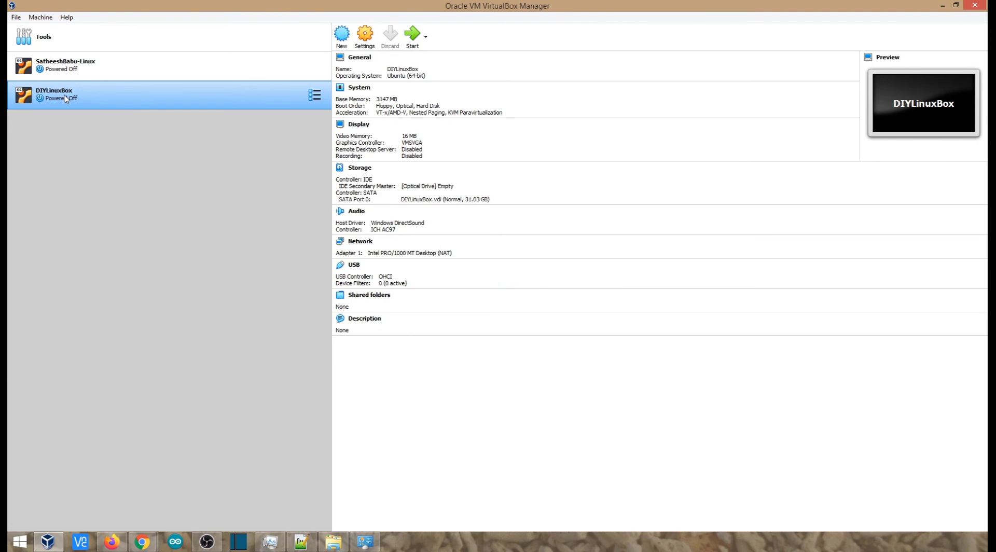
# Step: Set both Shared Clipboard and Drag'n'Drop to Bidirectional in the advanced general settings of DIYLinuxBox
pyautogui.click(366, 39)
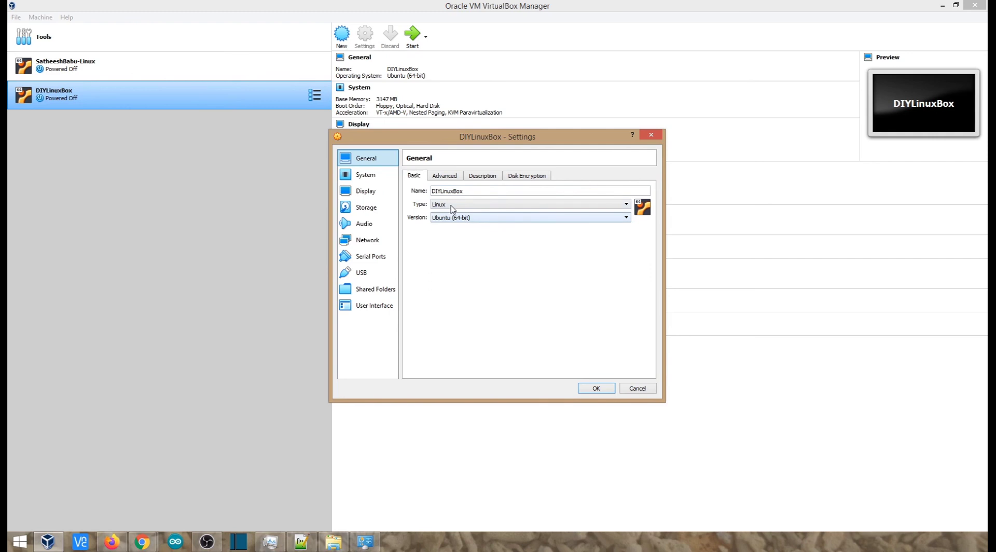
pyautogui.click(448, 177)
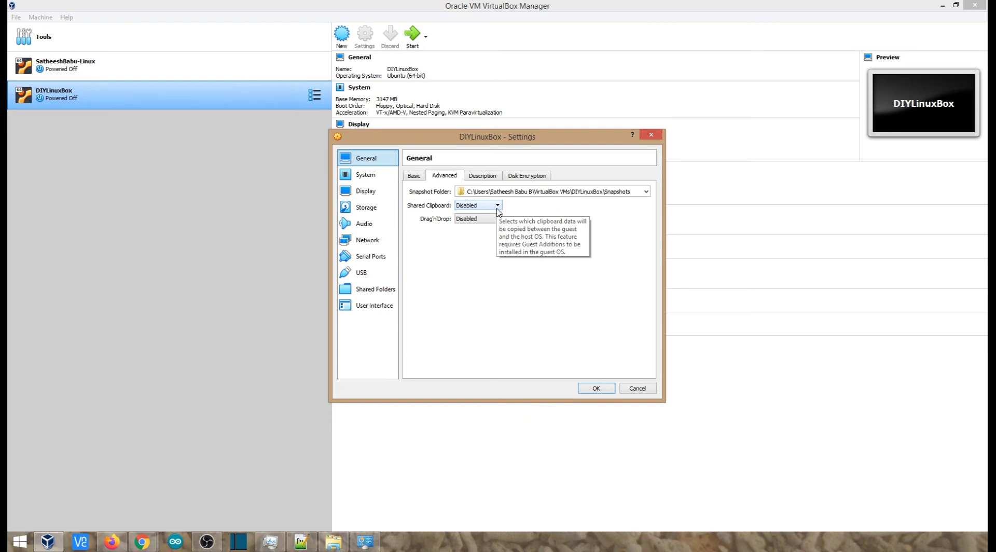
pyautogui.click(497, 208)
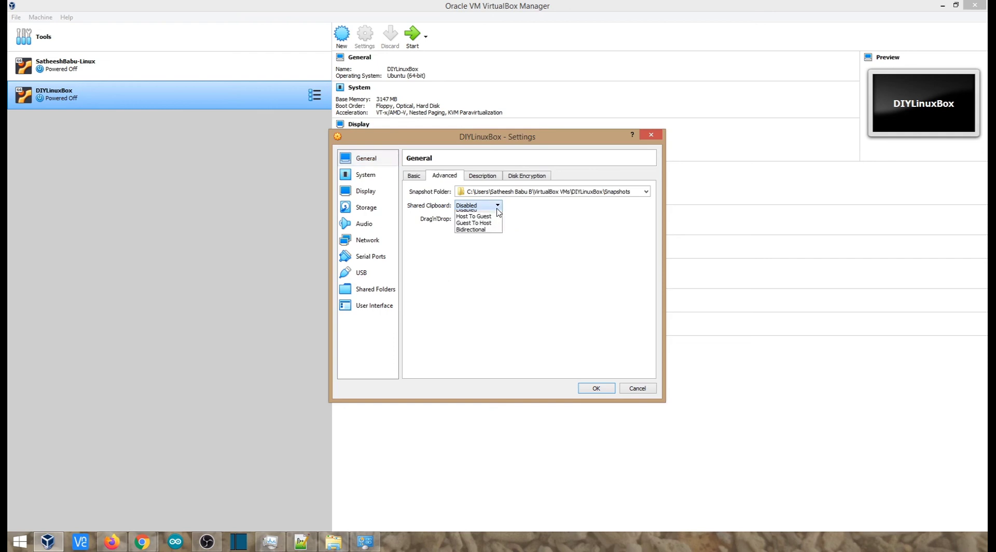
pyautogui.click(477, 233)
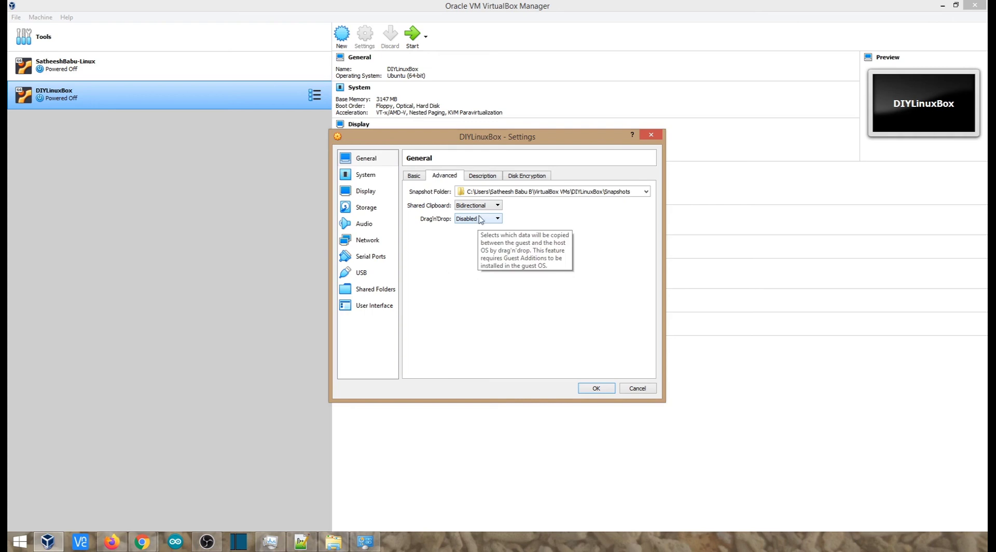
pyautogui.click(477, 221)
pyautogui.click(474, 247)
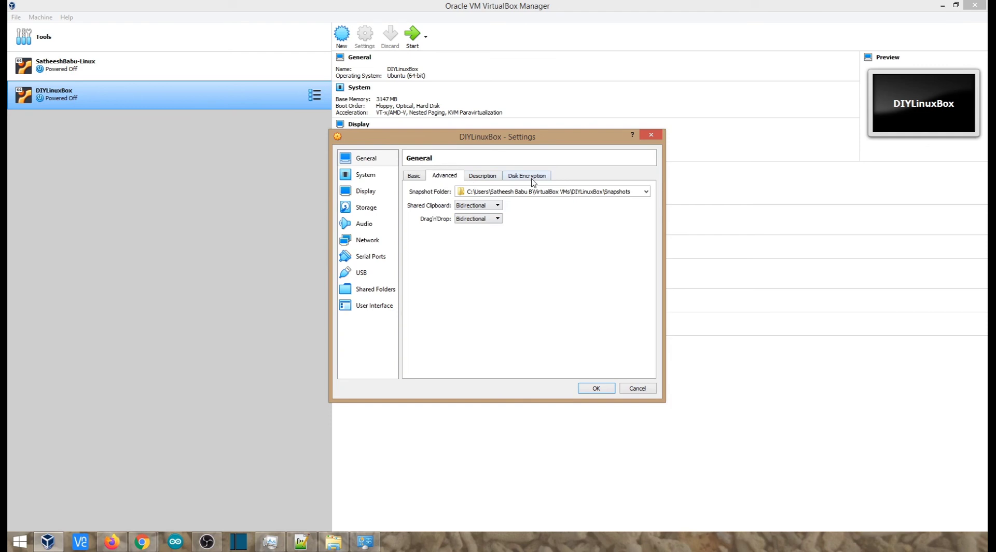
# Step: Move Hard Disk to the top of the boot order and assign 2 processors in the system settings
pyautogui.click(378, 177)
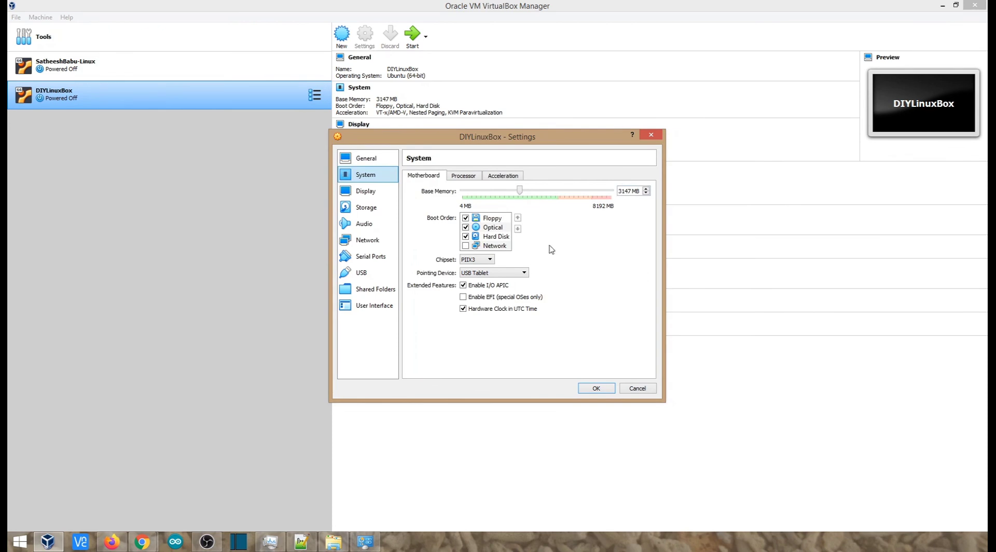
pyautogui.click(491, 237)
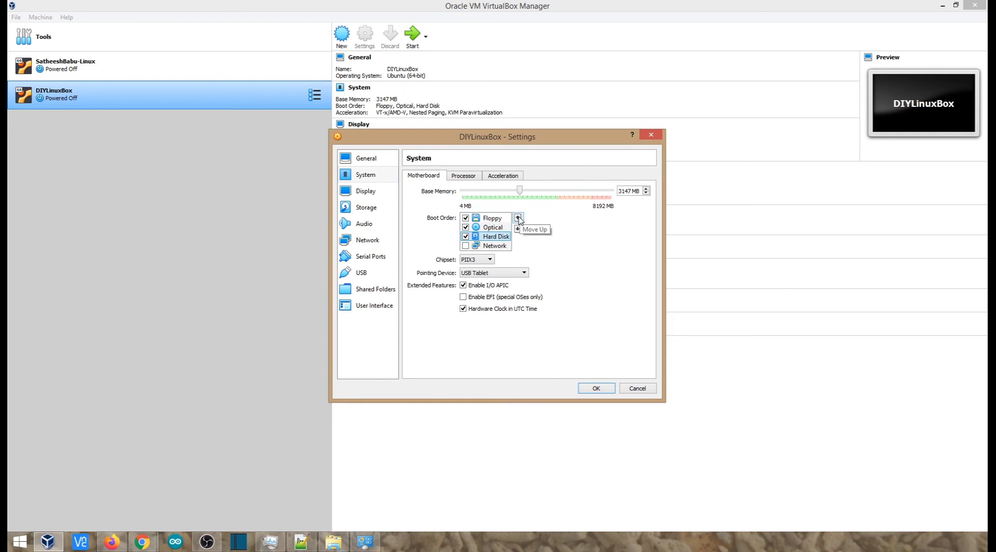
pyautogui.click(463, 176)
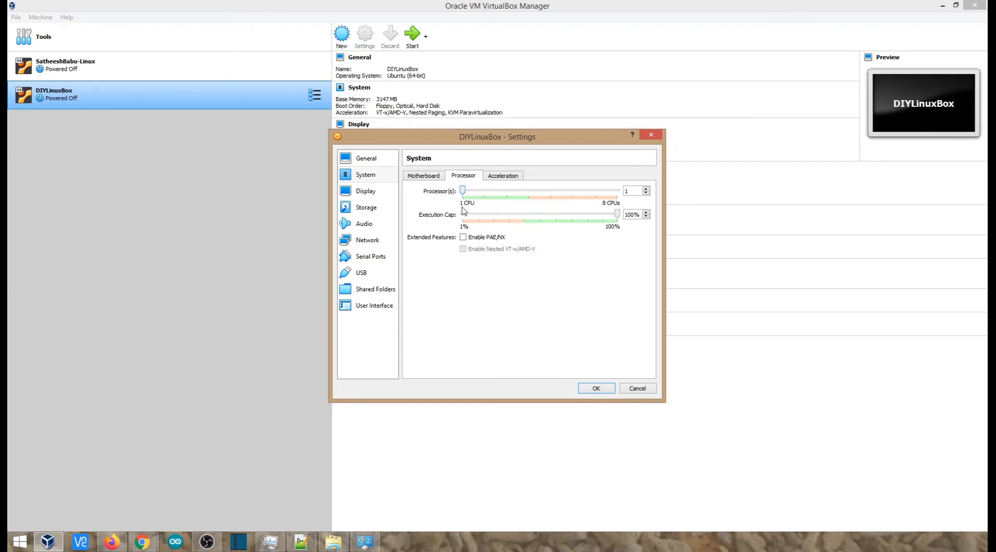
pyautogui.moveTo(463, 191); pyautogui.dragTo(485, 194)
pyautogui.click(509, 179)
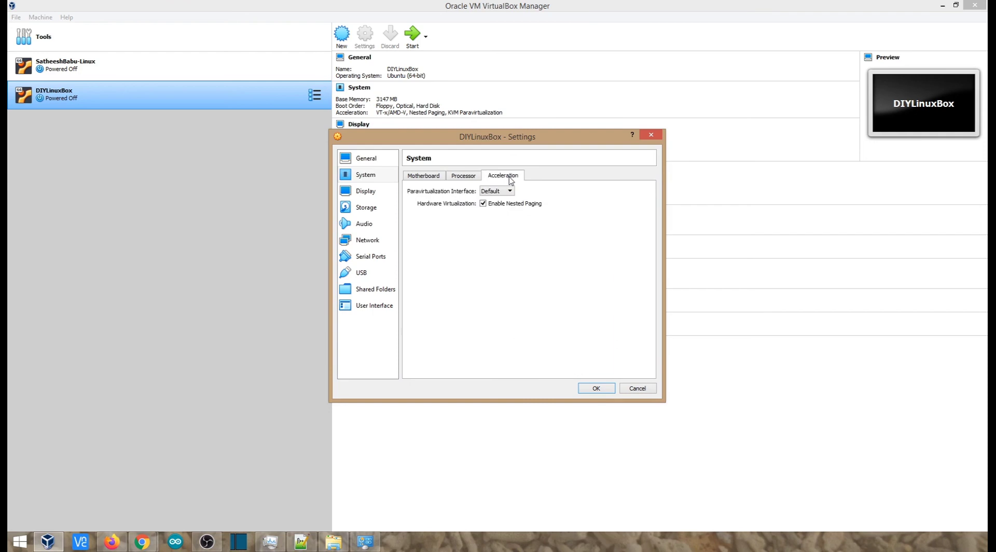
pyautogui.click(459, 179)
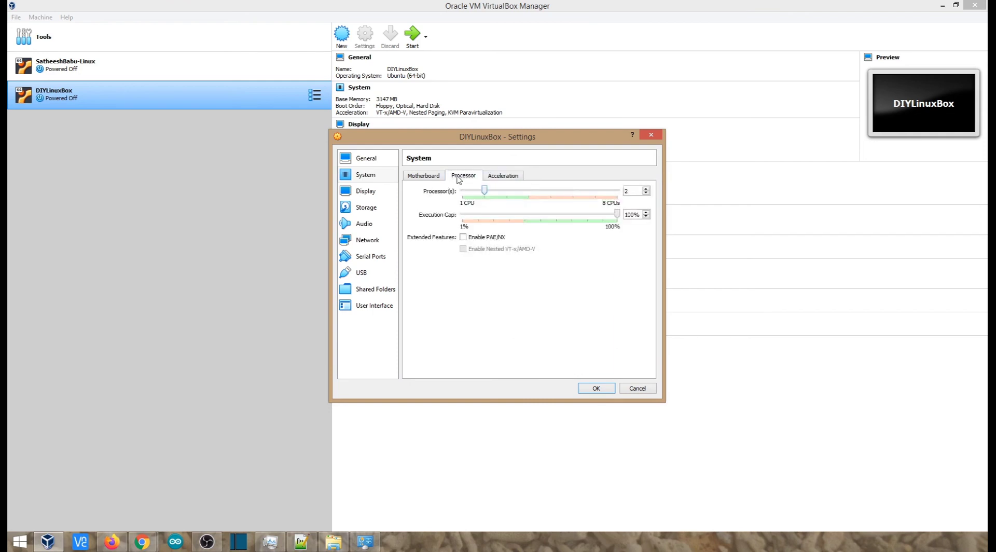
# Step: Review the virtual machine's display settings for the screen, remote display and recording
pyautogui.click(366, 192)
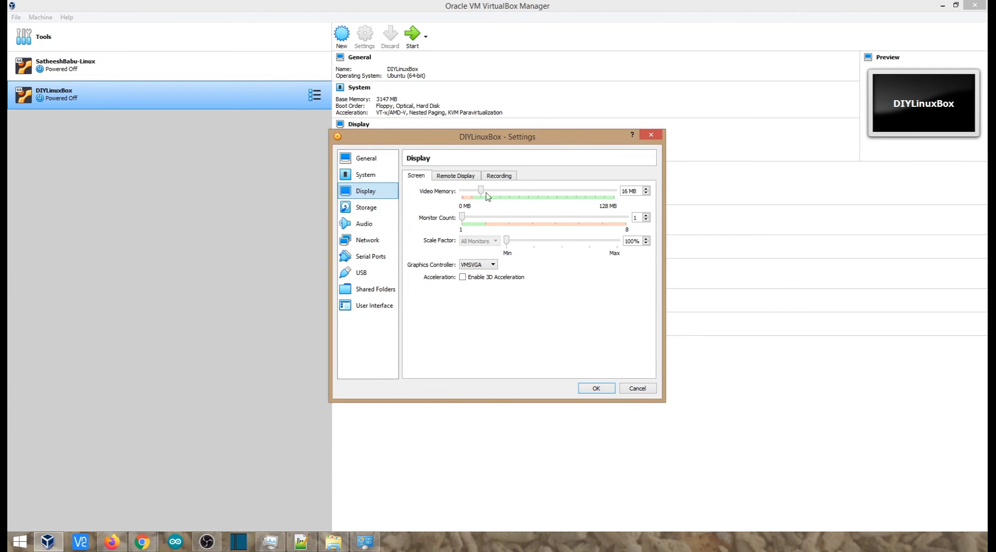
pyautogui.click(449, 177)
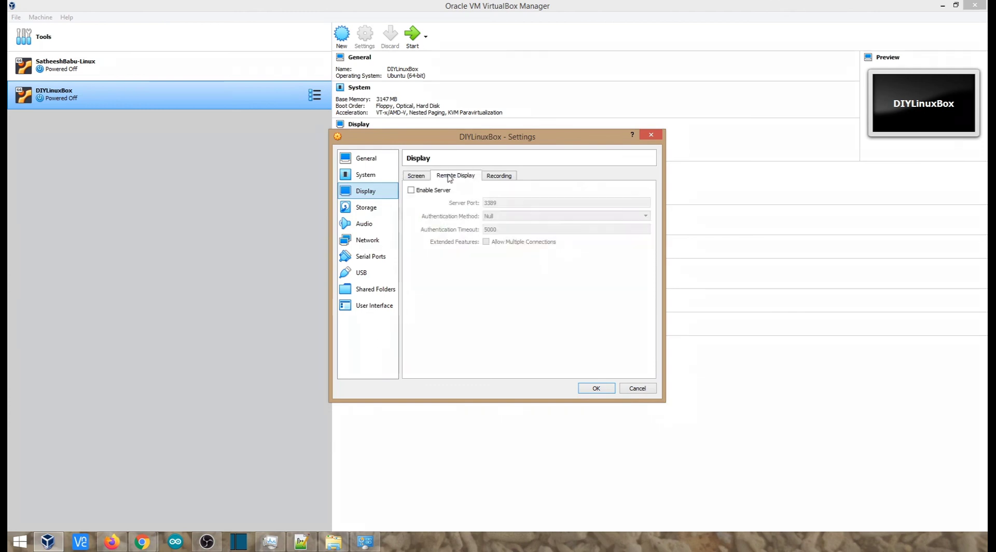
pyautogui.click(496, 176)
pyautogui.click(418, 177)
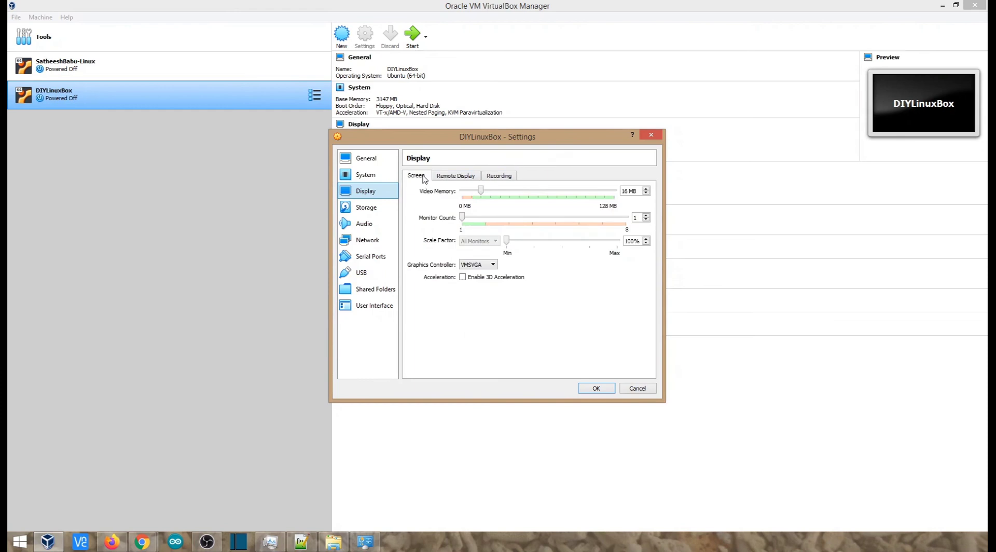
# Step: Attach ubuntu-18.04.4-desktop-amd64.iso from the Ubuntu folder to the empty optical drive on the IDE controller
pyautogui.click(370, 212)
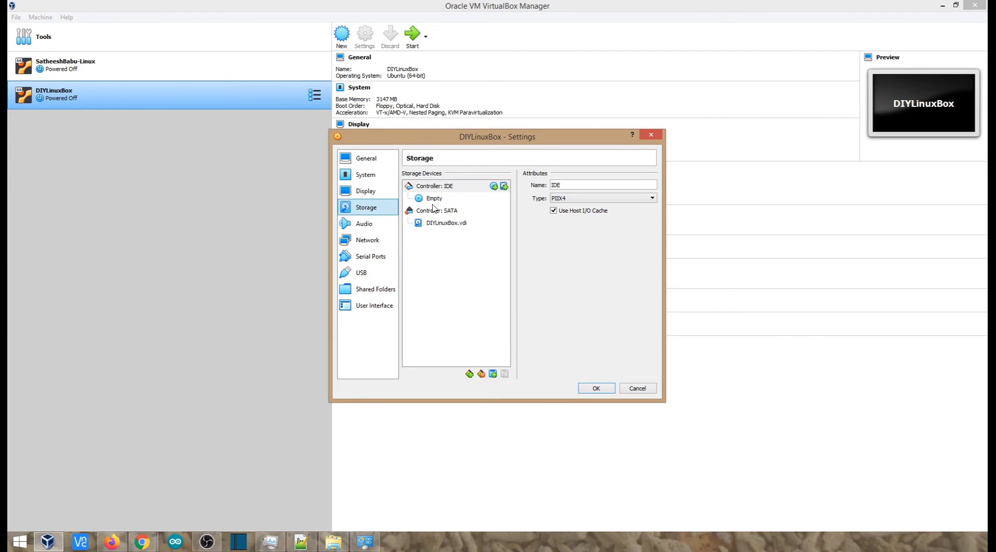
pyautogui.click(434, 187)
pyautogui.click(434, 199)
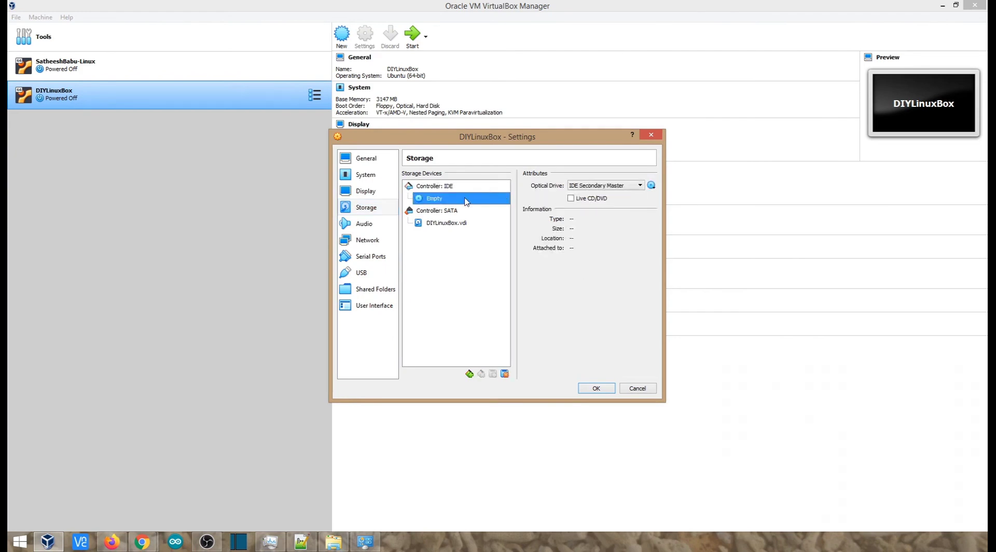
pyautogui.click(651, 187)
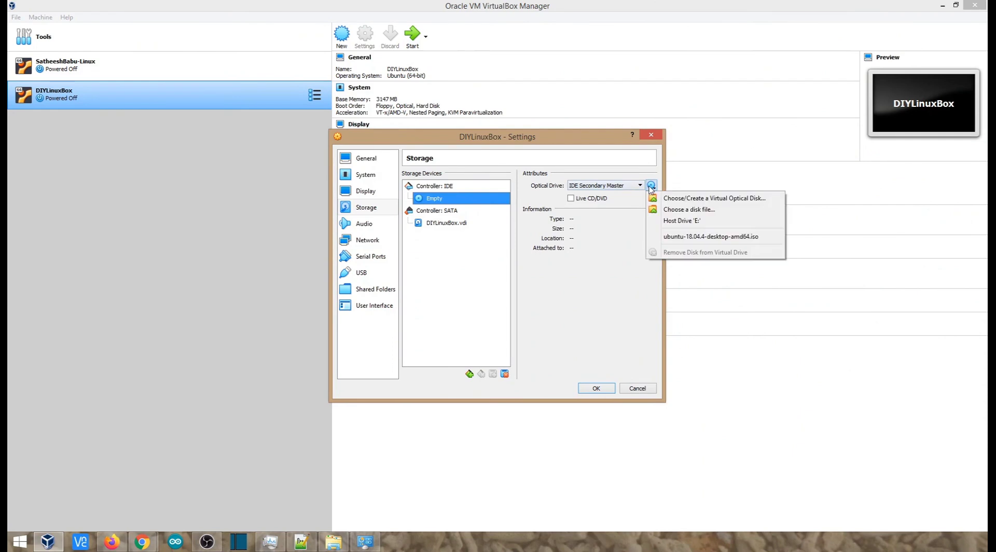
pyautogui.click(683, 209)
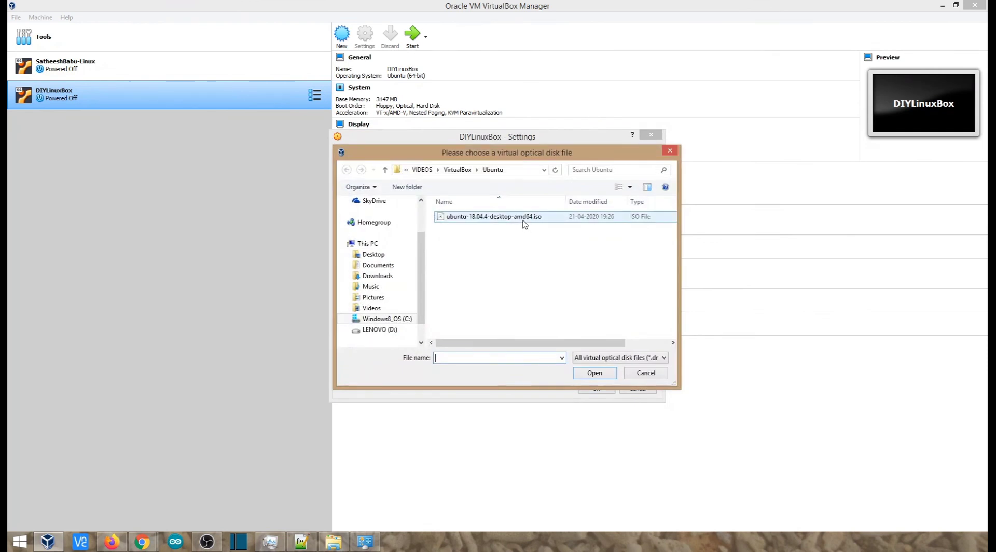
pyautogui.click(492, 218)
pyautogui.doubleClick(492, 218)
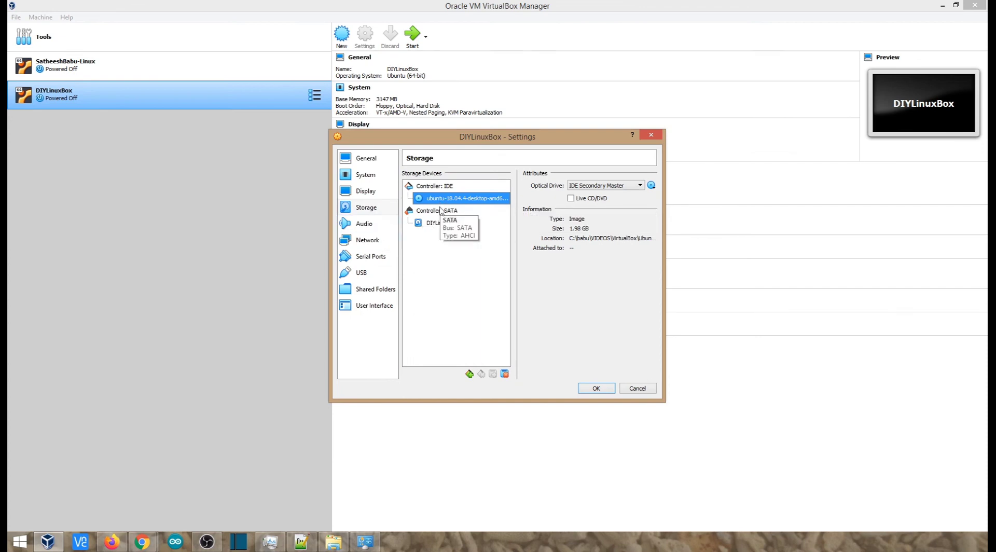
# Step: Move Optical to the top of the boot order, recheck the storage devices, and save the DIYLinuxBox settings
pyautogui.click(367, 175)
pyautogui.click(369, 207)
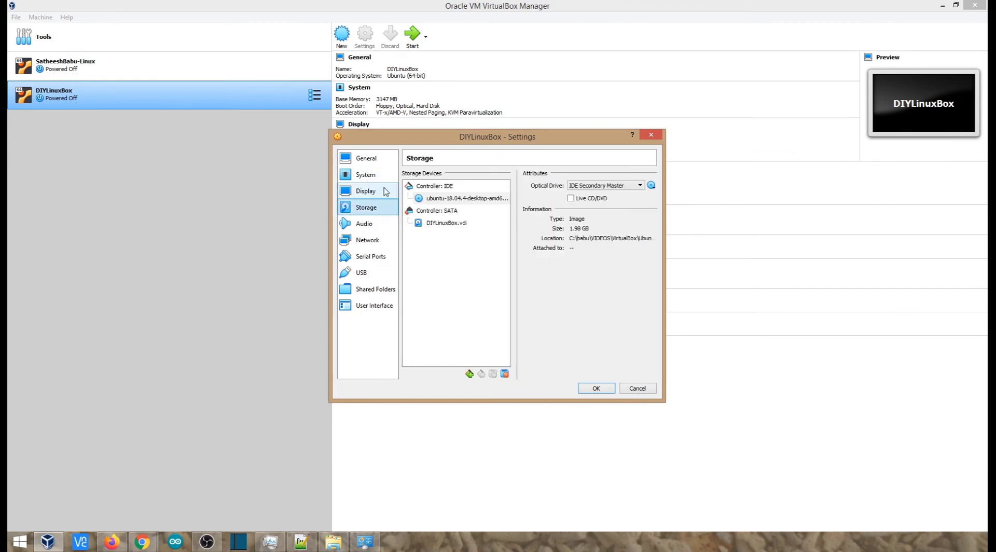
pyautogui.click(364, 174)
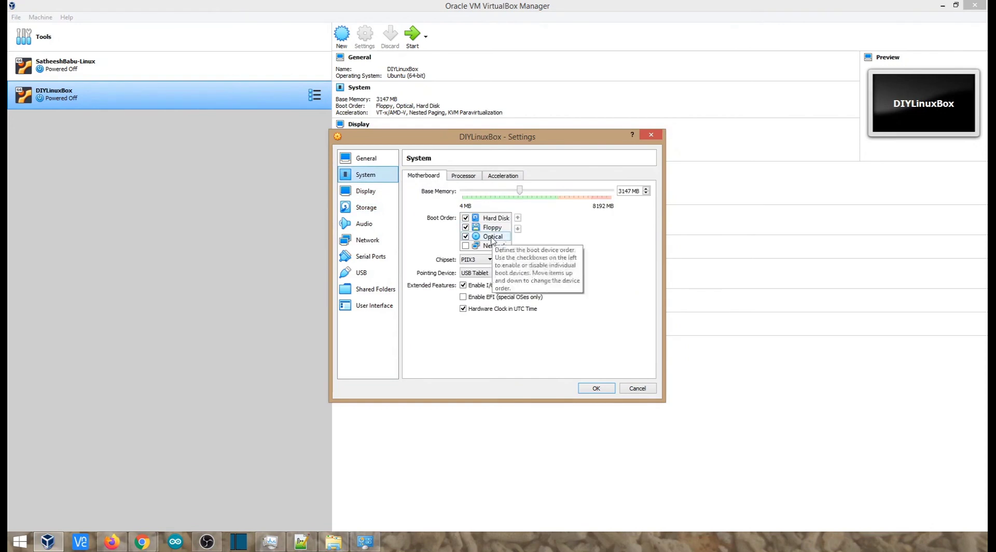
pyautogui.click(491, 238)
pyautogui.click(517, 218)
pyautogui.click(517, 218)
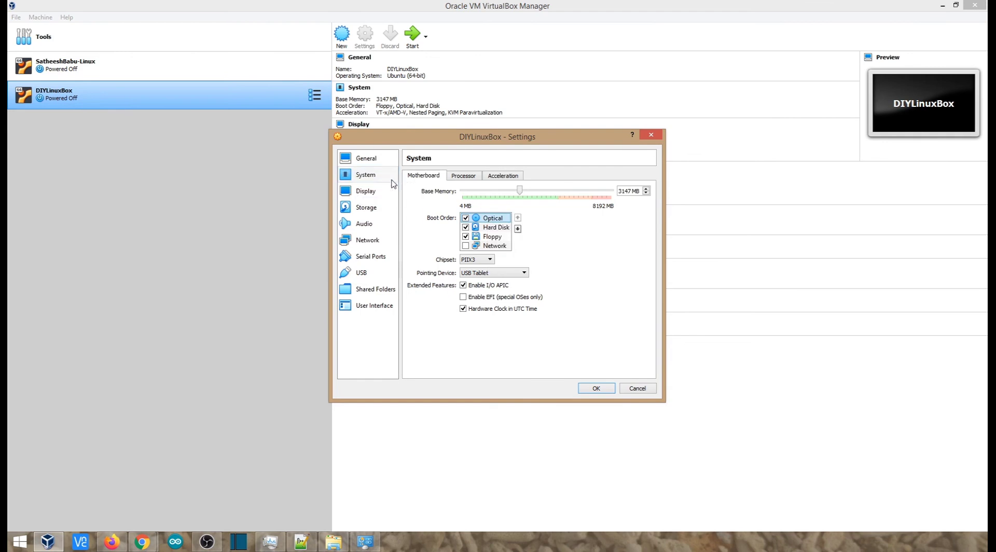
pyautogui.click(371, 212)
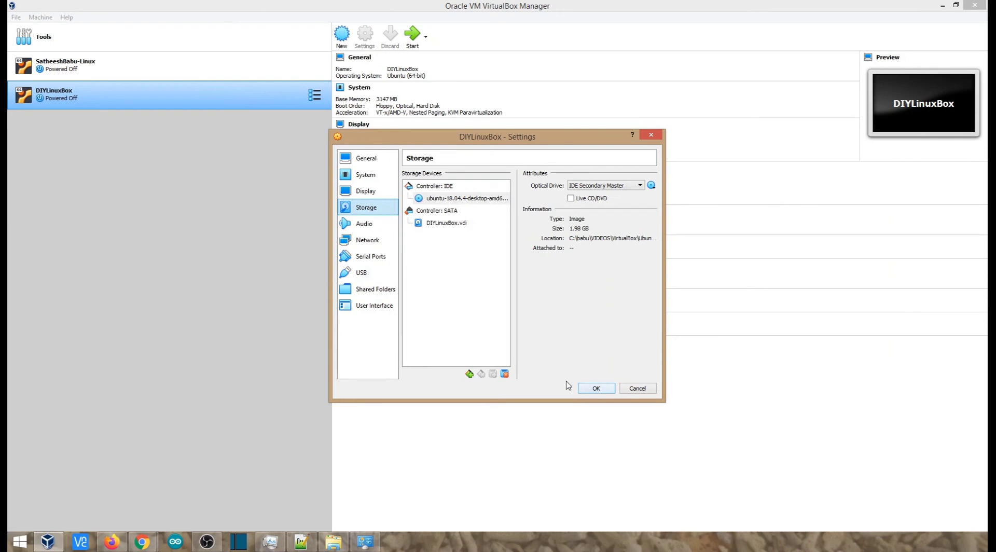
pyautogui.click(596, 389)
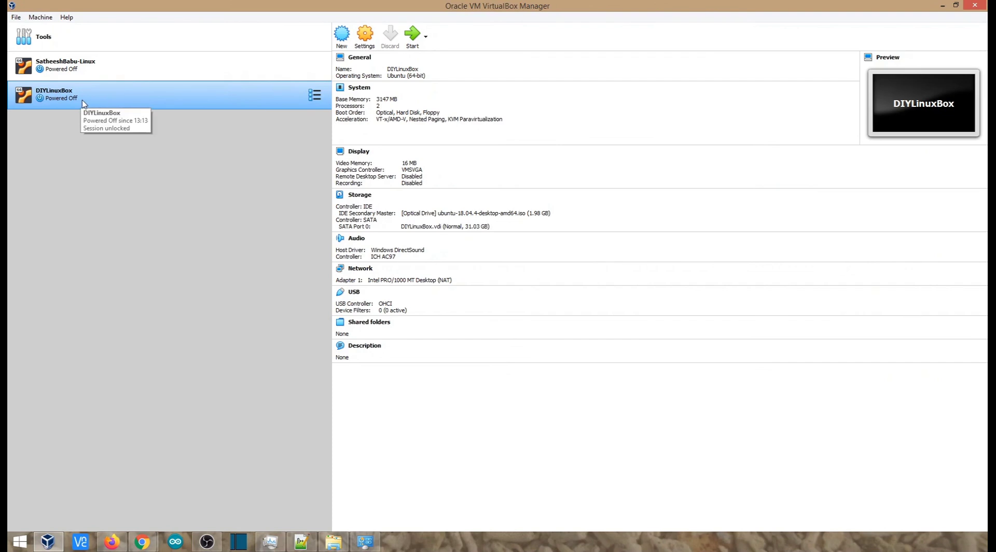
# Step: Start DIYLinuxBox in a maximized window and begin installing Ubuntu in English with the English (US) keyboard layout
pyautogui.click(413, 43)
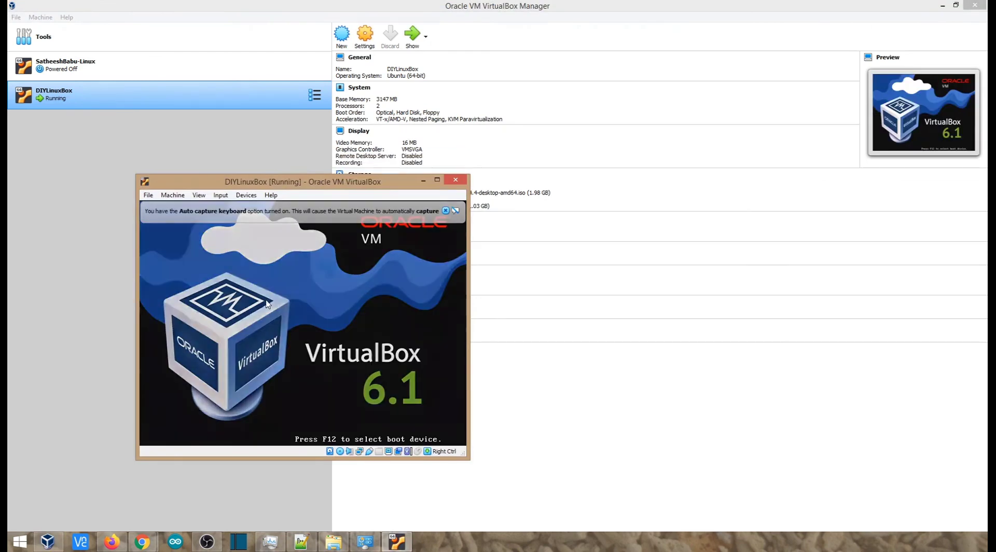
pyautogui.click(436, 180)
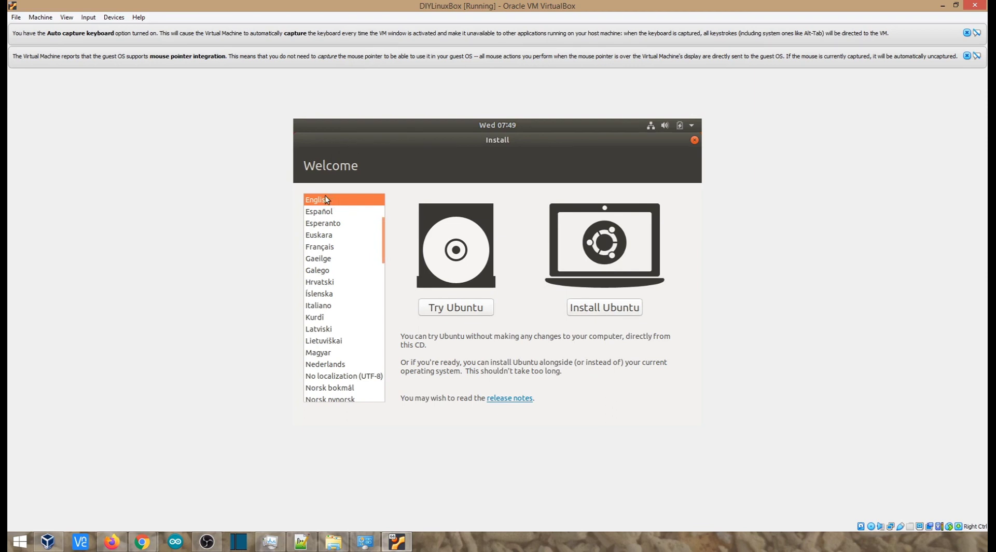
pyautogui.click(618, 309)
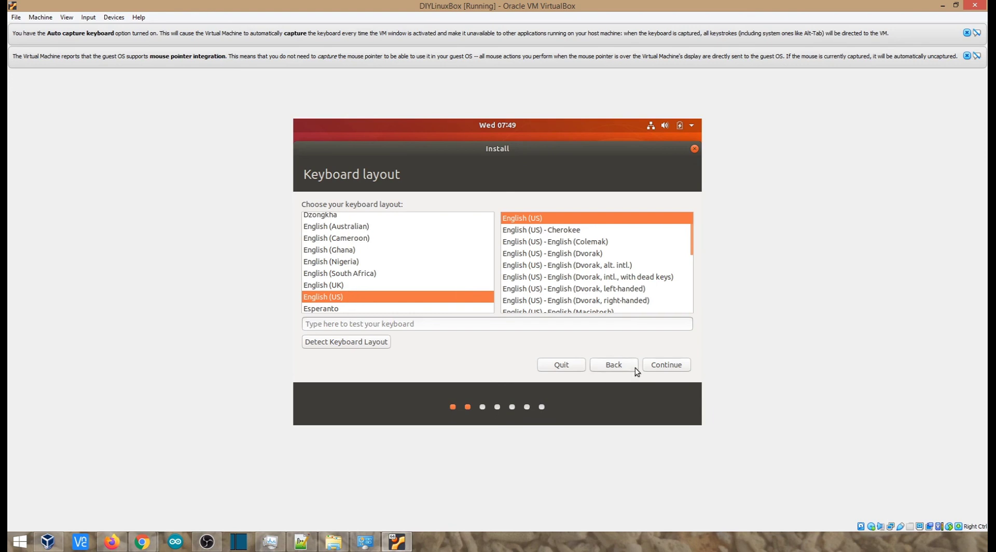
pyautogui.click(665, 365)
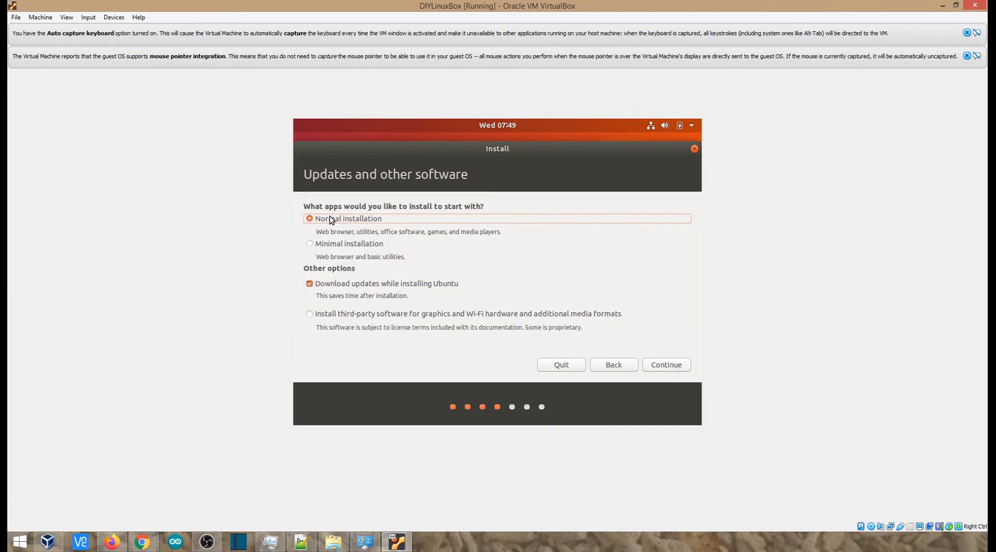
# Step: Include third-party software in the normal installation, choose to erase the disk and install Ubuntu, and approve writing the disk changes
pyautogui.click(309, 316)
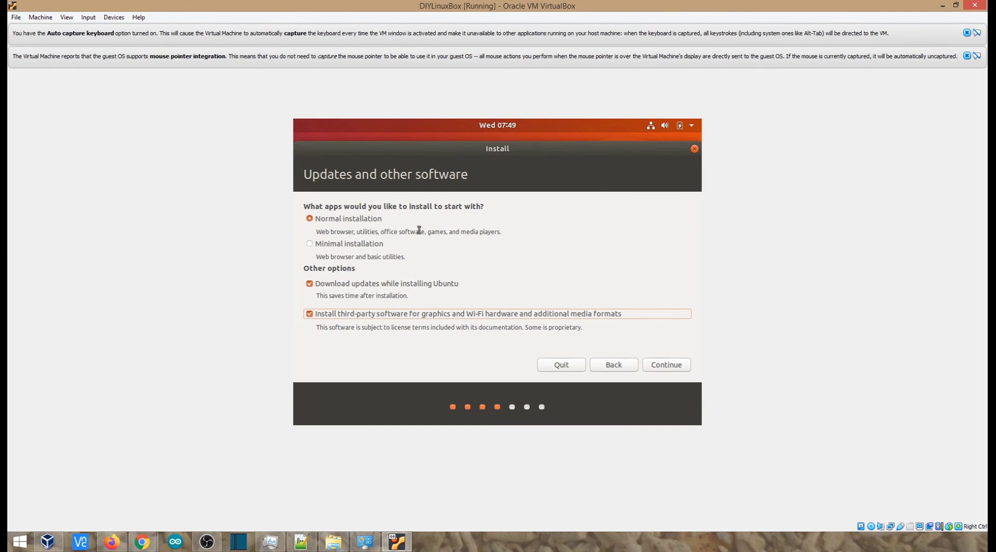
pyautogui.click(663, 363)
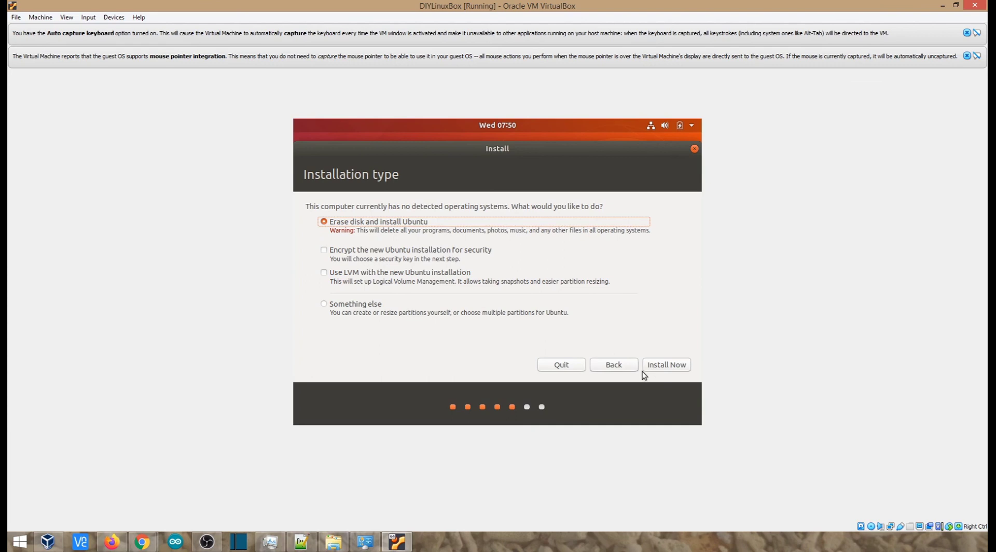
pyautogui.click(662, 365)
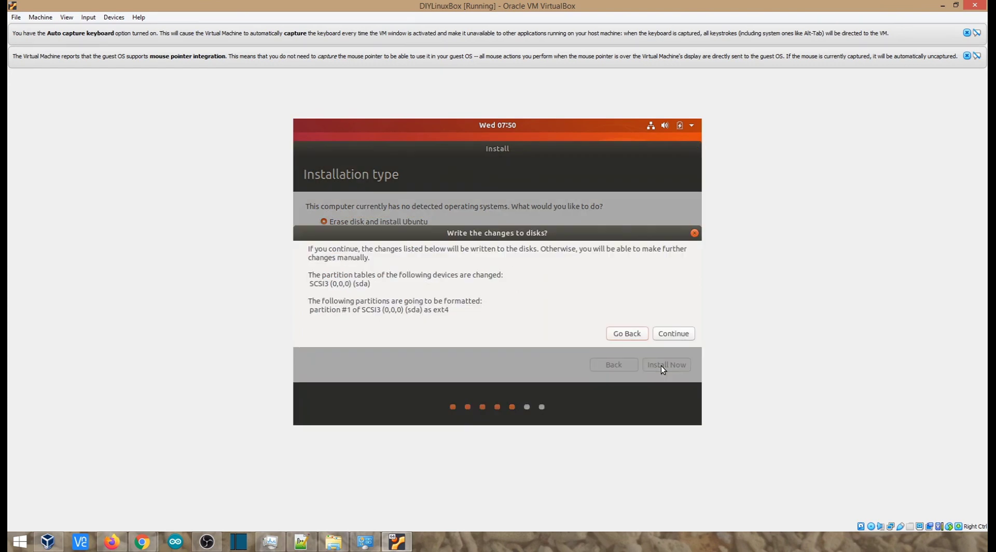
pyautogui.click(666, 336)
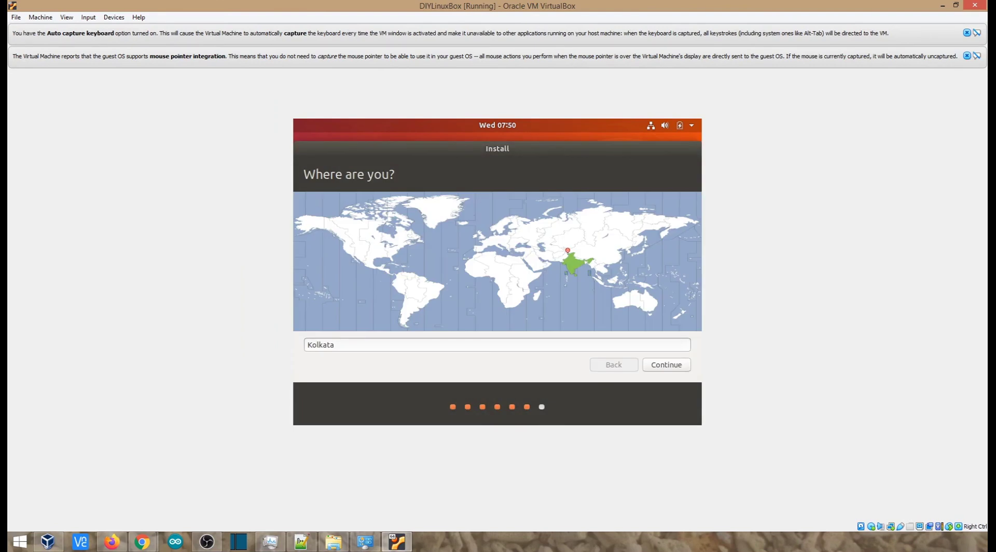
# Step: Set the installation's location to Chennai and continue to the user details
pyautogui.moveTo(365, 344); pyautogui.dragTo(272, 338)
pyautogui.write('Chennai')
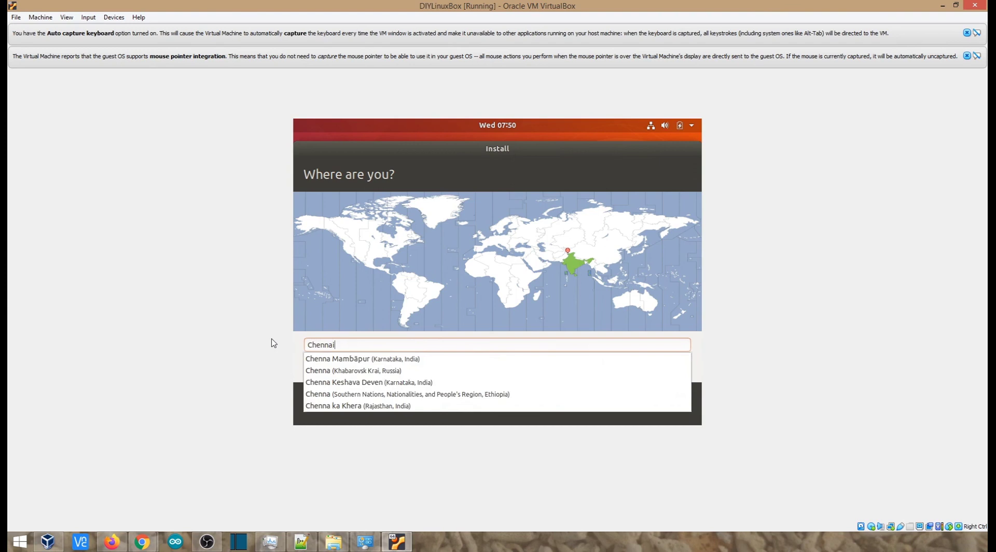
pyautogui.click(366, 359)
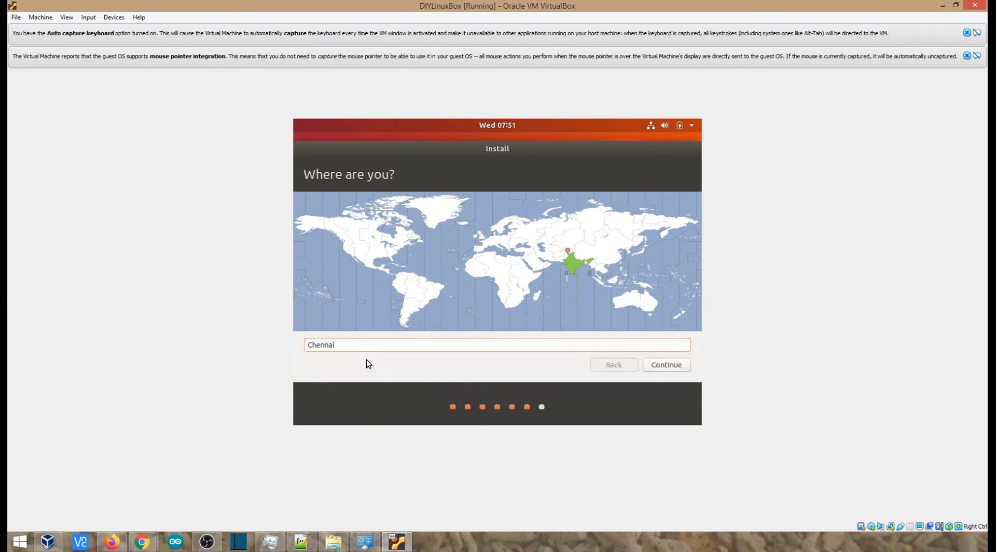
pyautogui.click(677, 369)
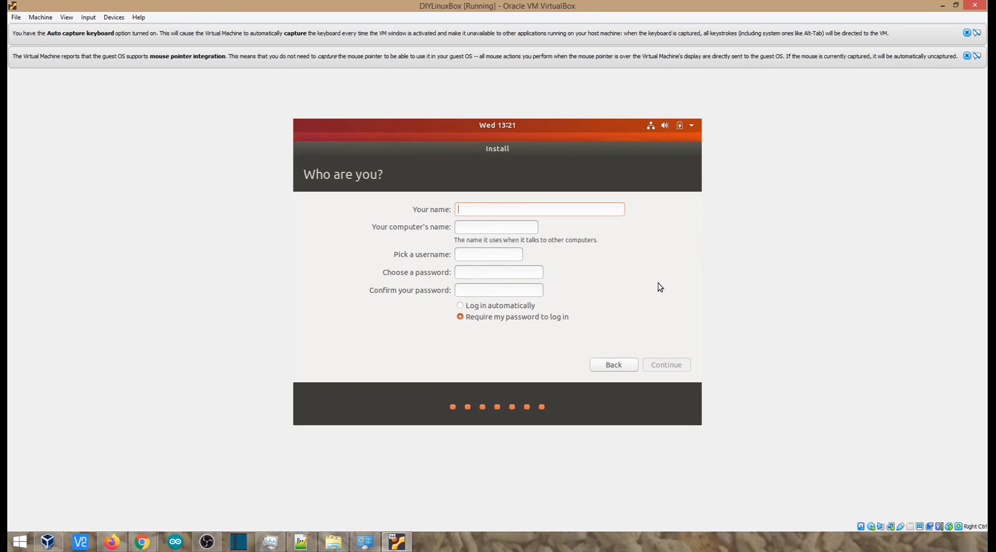
# Step: Enter the user's name and set the computer's name to DIYLinuxBox
pyautogui.write('Sathe')
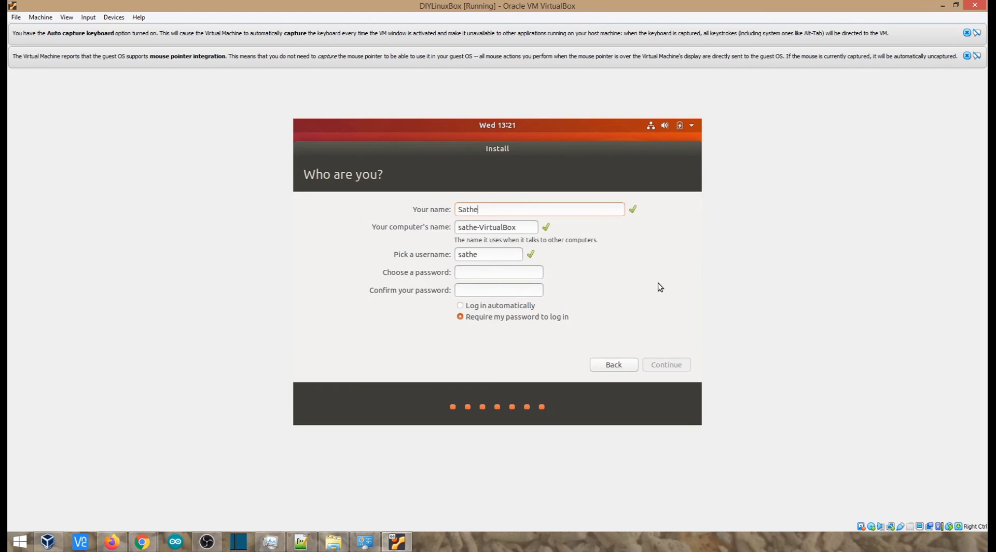
pyautogui.write('eshBabu')
pyautogui.moveTo(507, 229); pyautogui.dragTo(428, 229)
pyautogui.write('DIYB')
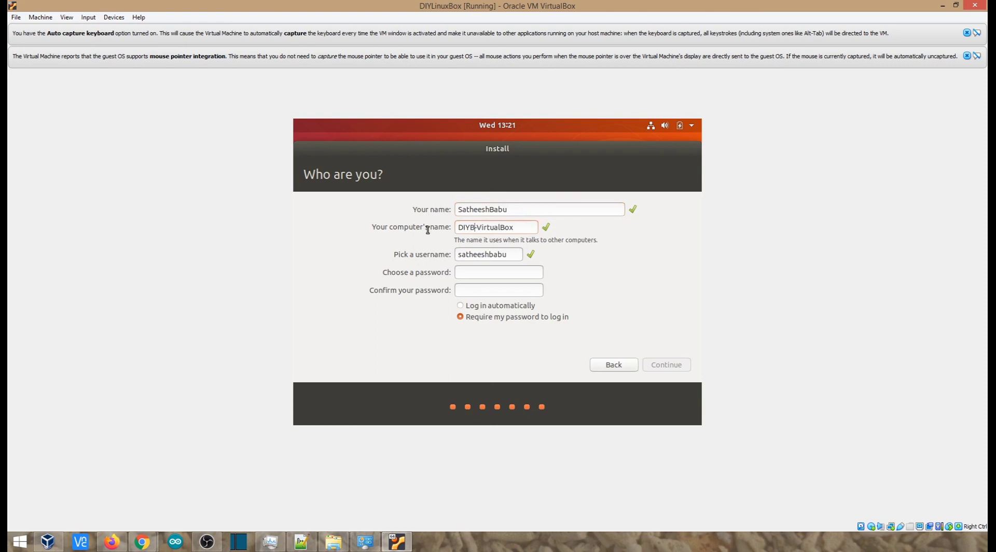
pyautogui.write('LinuxBox')
pyautogui.moveTo(506, 227); pyautogui.dragTo(582, 226)
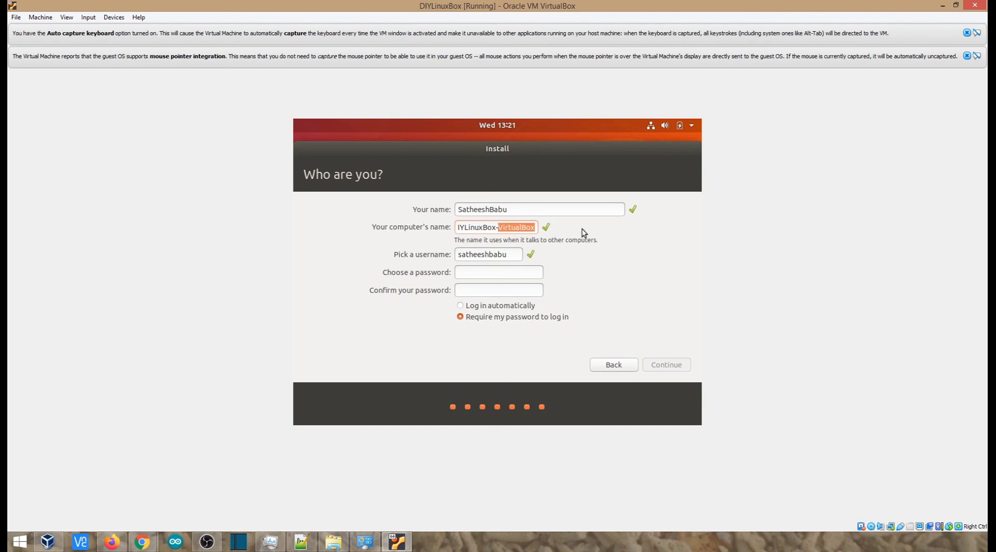
pyautogui.press('BackSpace')
pyautogui.press('BackSpace')
# Step: Enter and confirm the account password, and continue with the Ubuntu installation
pyautogui.click(479, 272)
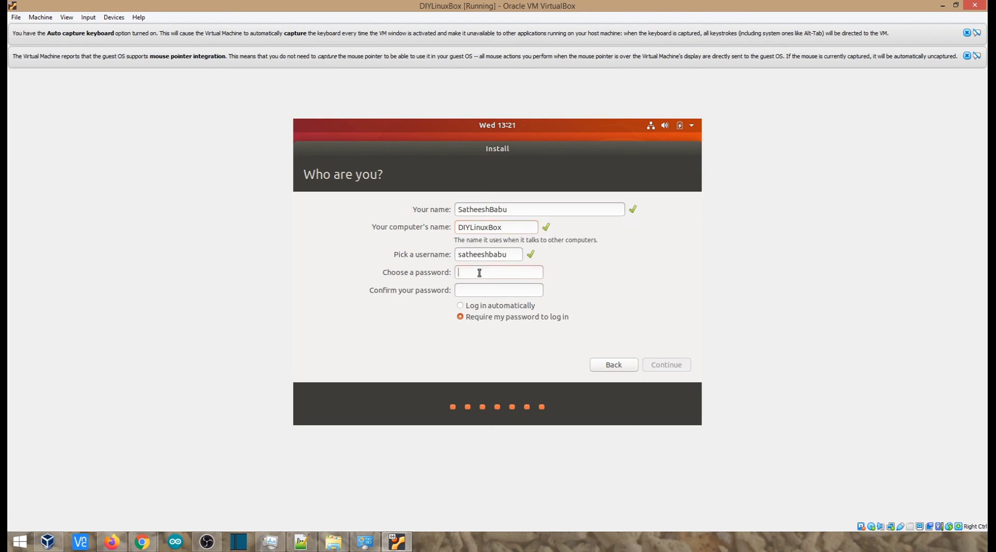
pyautogui.write('●●●●')
pyautogui.press('Tab')
pyautogui.write('●●●●')
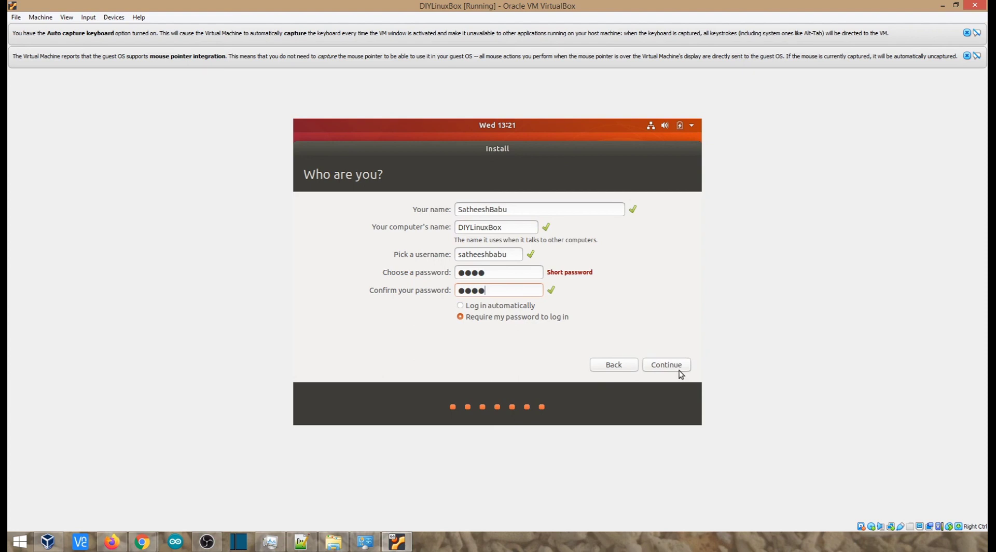
pyautogui.click(666, 364)
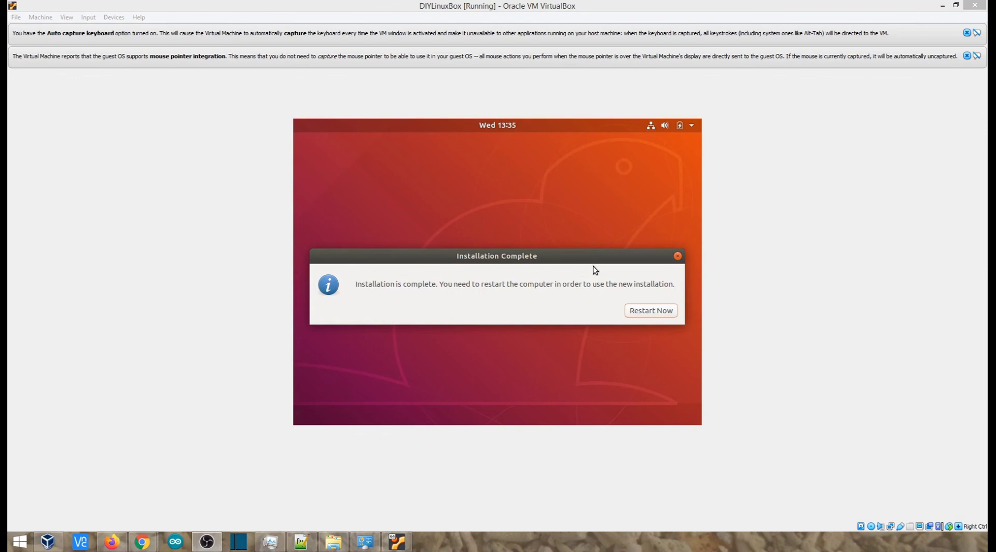
# Step: Restart the guest from the completed installation, and power off DIYLinuxBox from the VirtualBox Manager
pyautogui.click(646, 311)
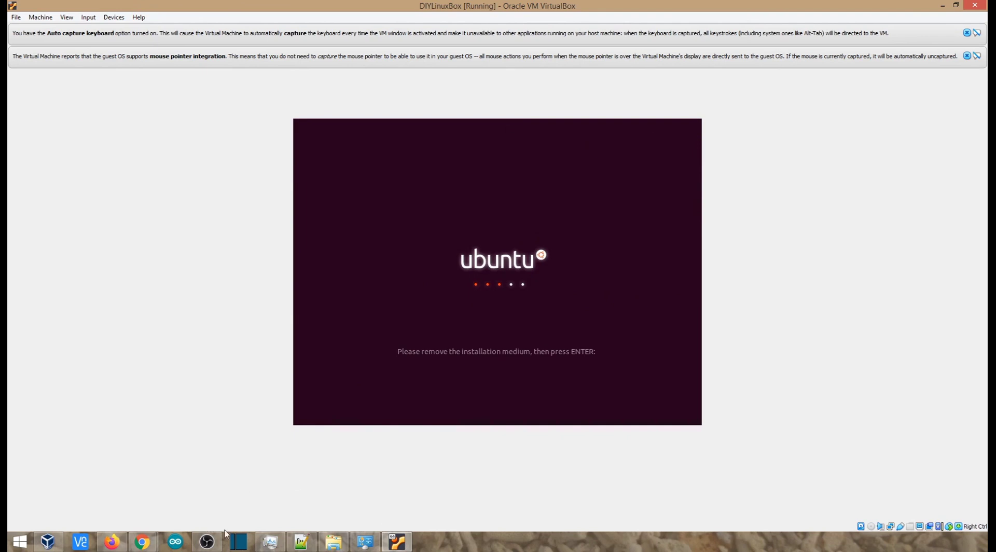
pyautogui.click(394, 543)
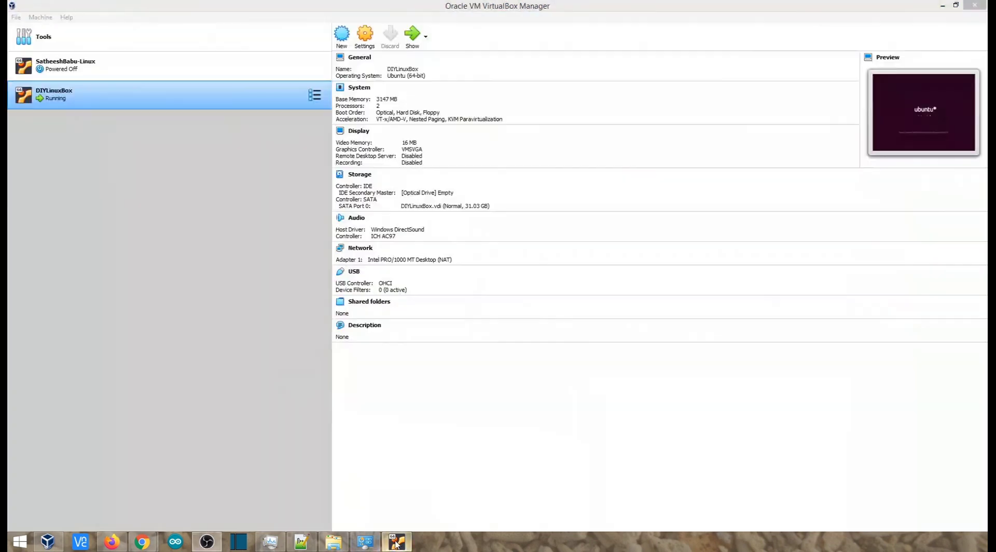
pyautogui.click(92, 103)
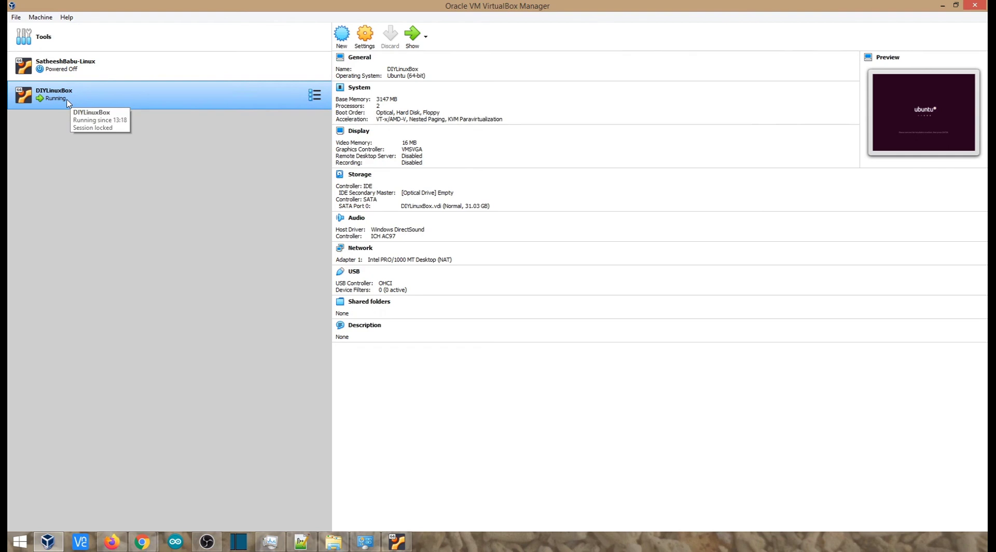
pyautogui.rightClick(266, 95)
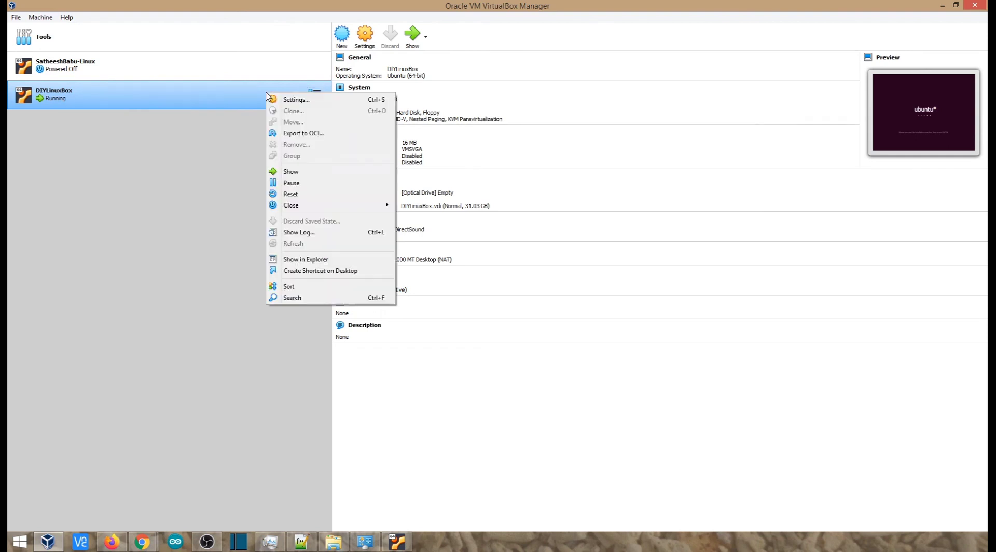
pyautogui.moveTo(322, 208)
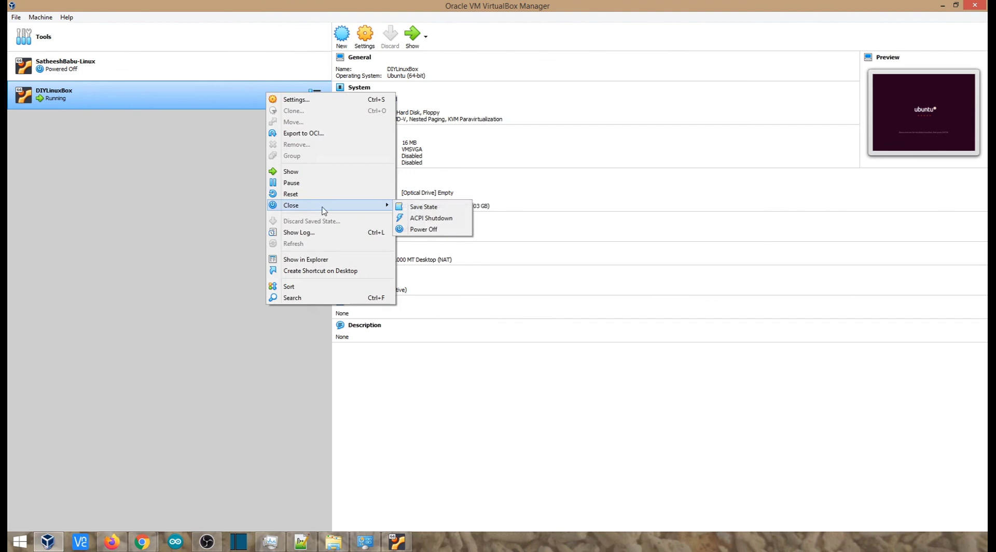
pyautogui.click(427, 230)
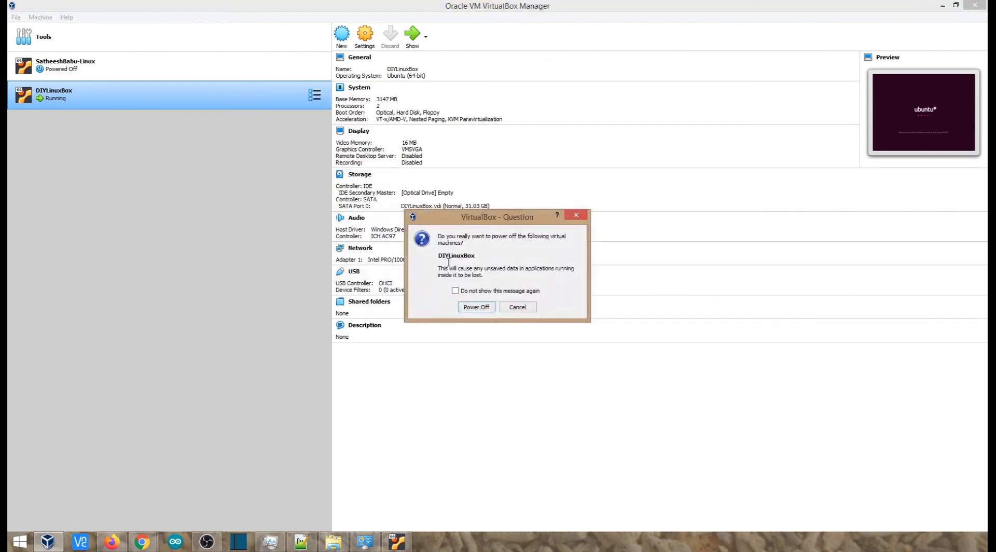
pyautogui.click(472, 306)
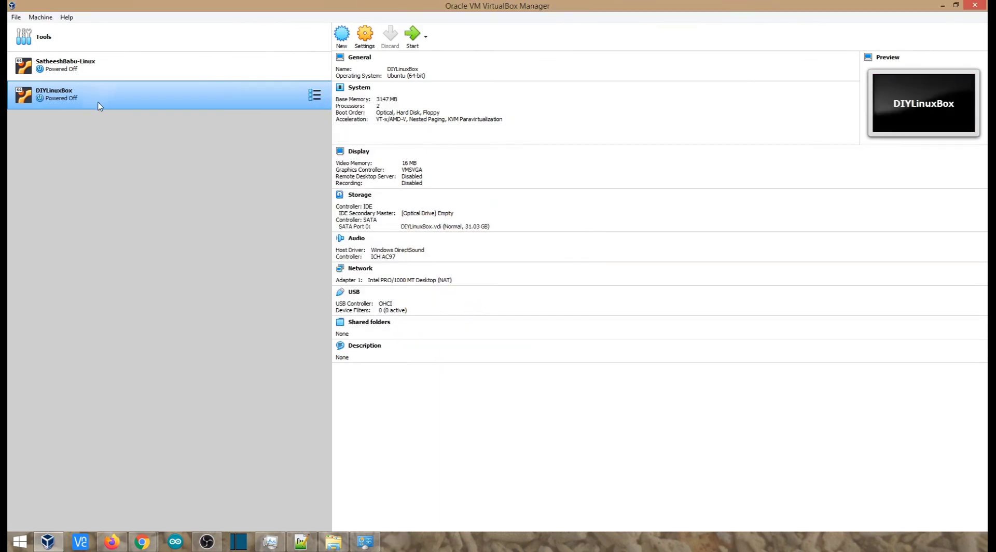
# Step: Check DIYLinuxBox's advanced and storage settings, move Hard Disk to the top of the boot order, and save the settings
pyautogui.click(359, 45)
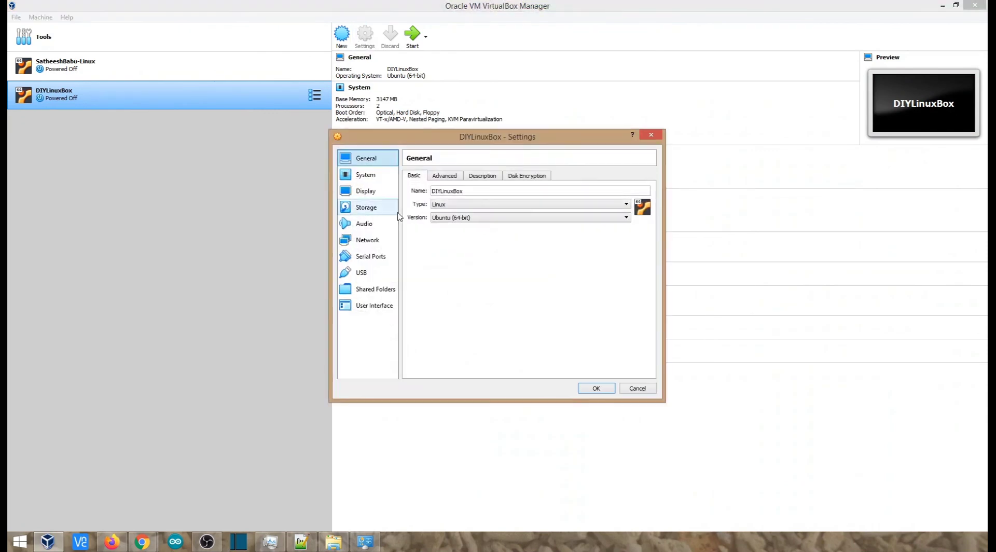
pyautogui.click(446, 178)
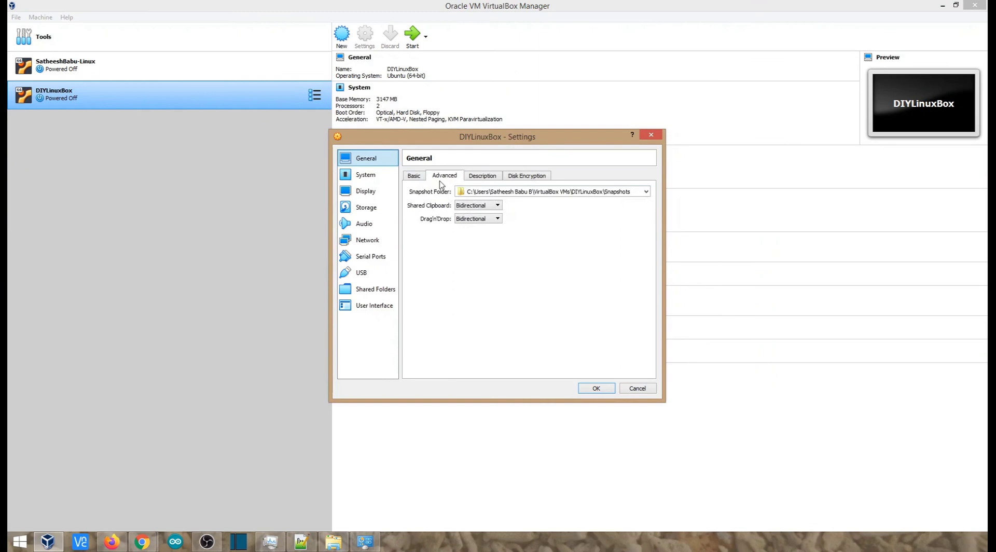
pyautogui.click(369, 176)
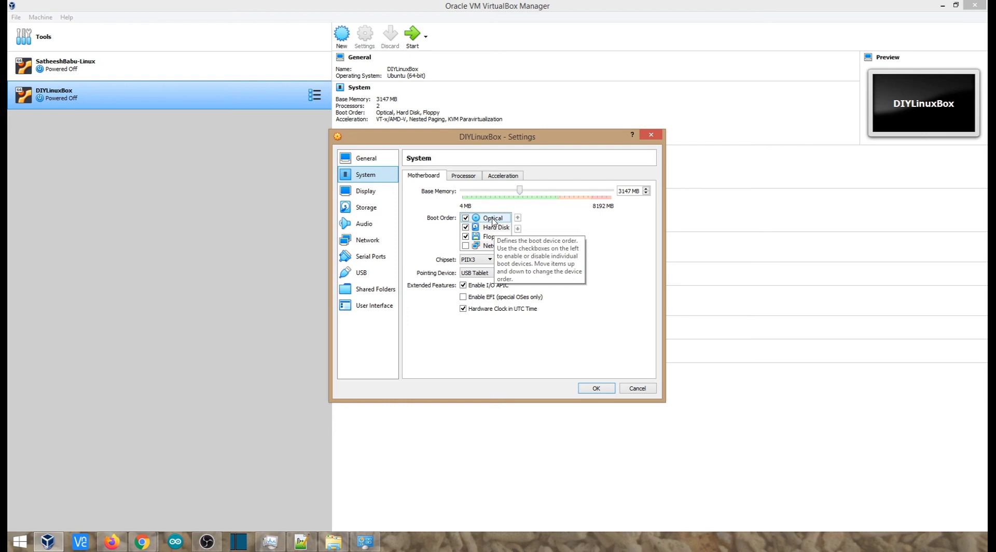
pyautogui.click(378, 209)
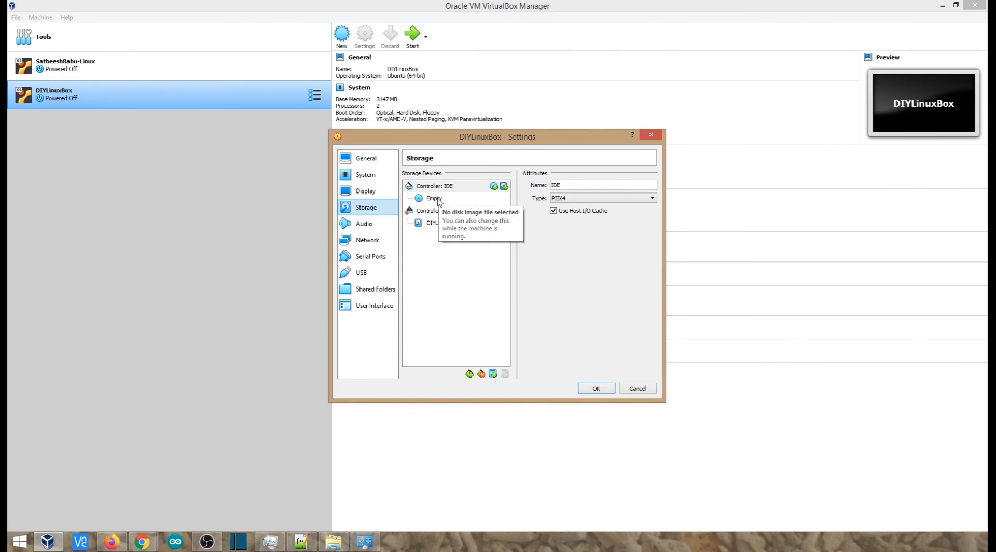
pyautogui.click(363, 176)
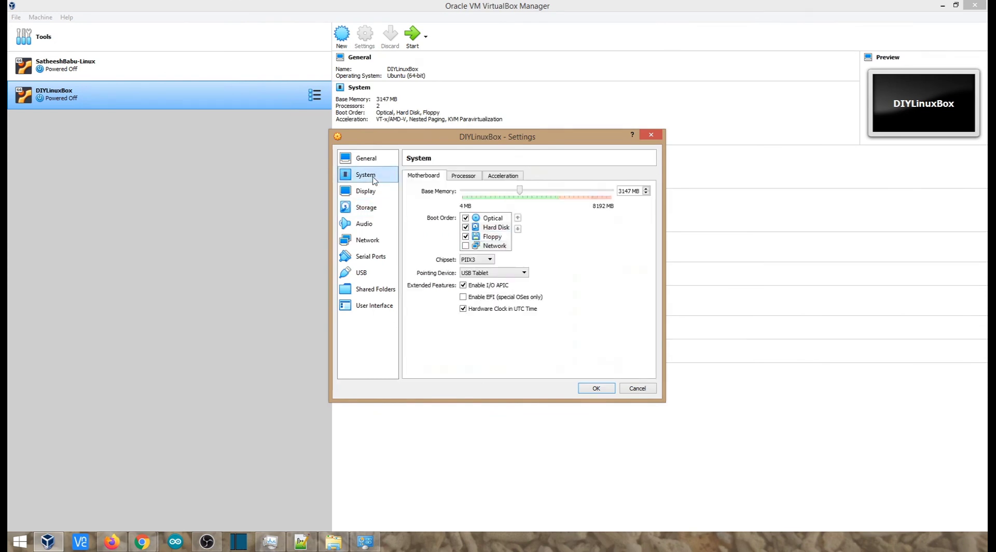
pyautogui.click(496, 227)
pyautogui.click(494, 237)
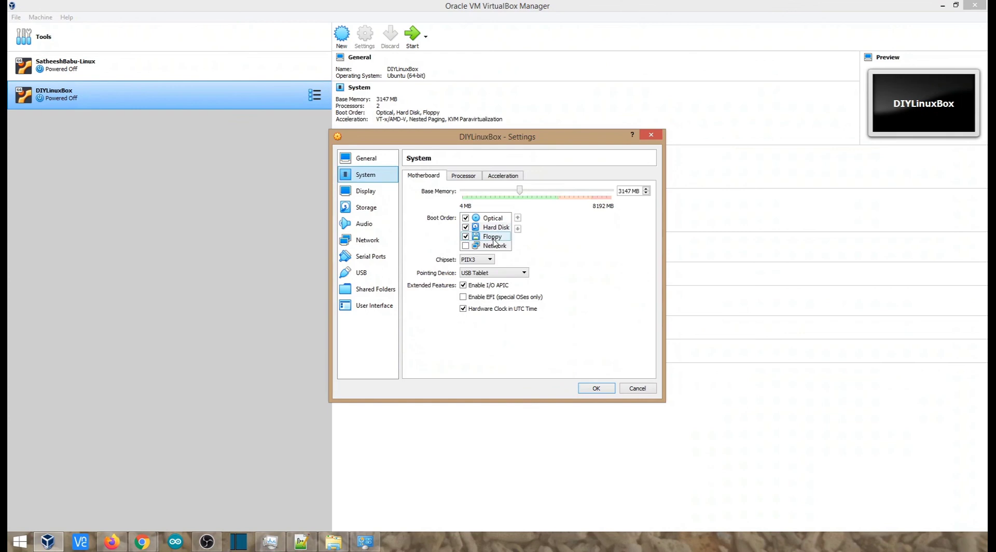
pyautogui.click(495, 227)
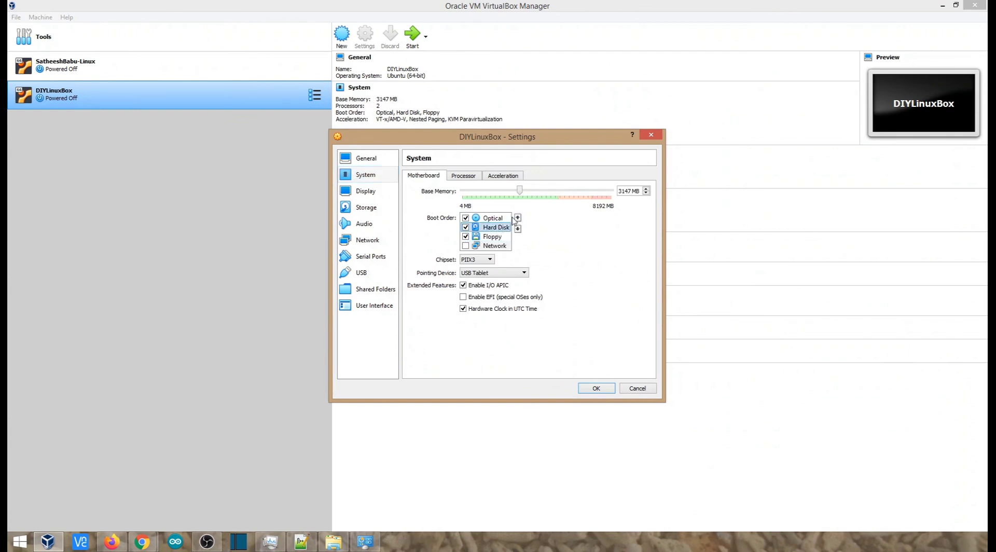
pyautogui.click(517, 218)
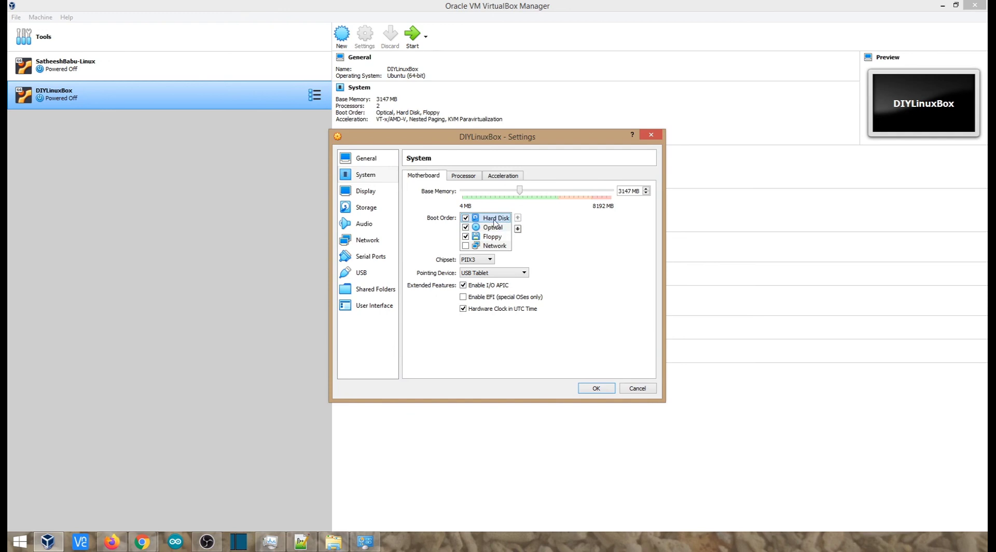
pyautogui.click(597, 388)
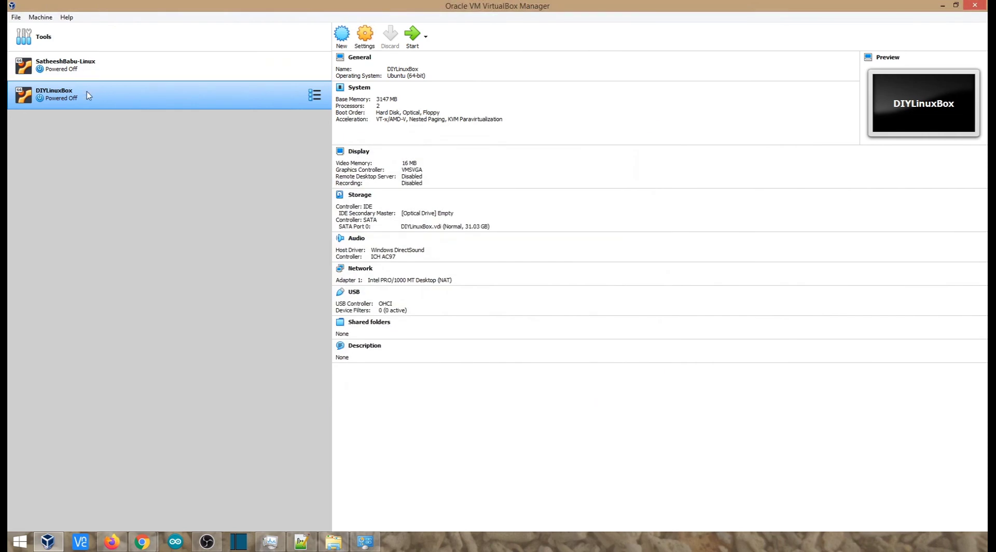
# Step: Start DIYLinuxBox and log in to the installed Ubuntu with the account password
pyautogui.click(411, 37)
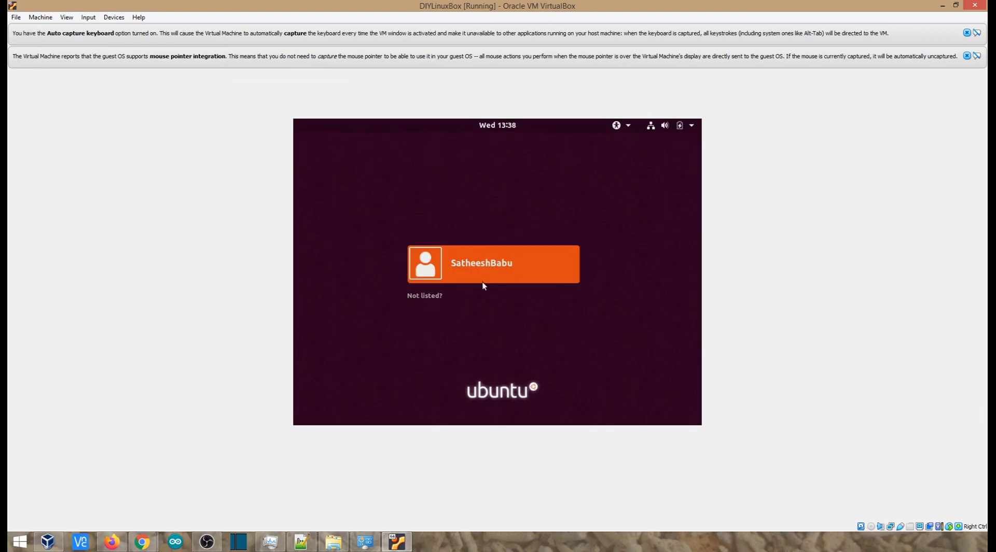
pyautogui.click(491, 263)
pyautogui.write('*****')
pyautogui.press('Return')
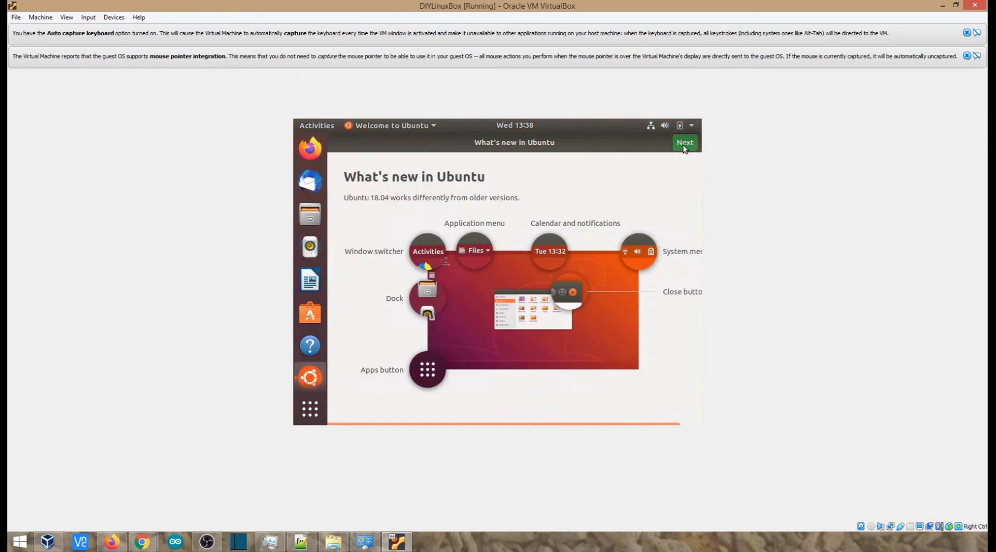
# Step: Complete the Welcome to Ubuntu setup, keeping the option to send system info to Canonical
pyautogui.click(684, 143)
pyautogui.click(684, 143)
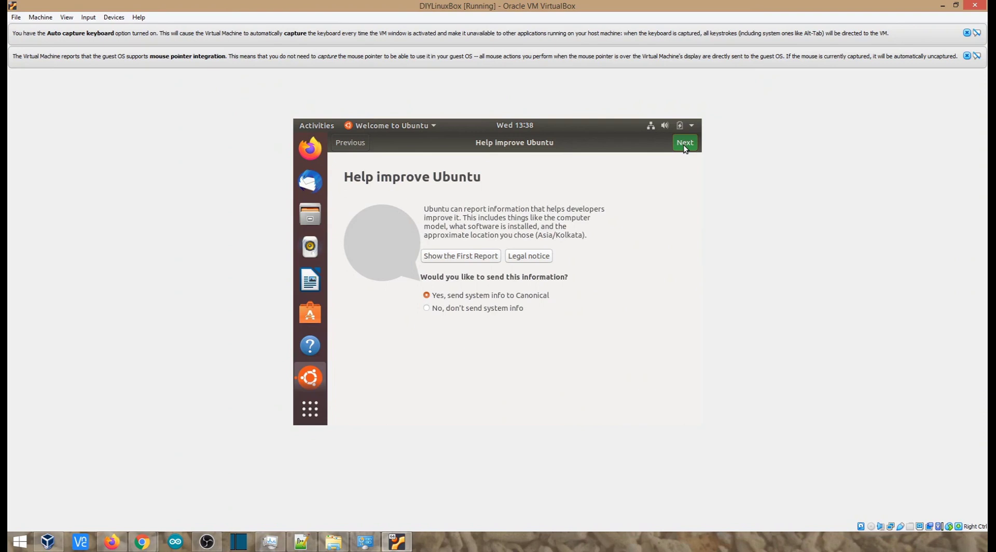
pyautogui.click(684, 143)
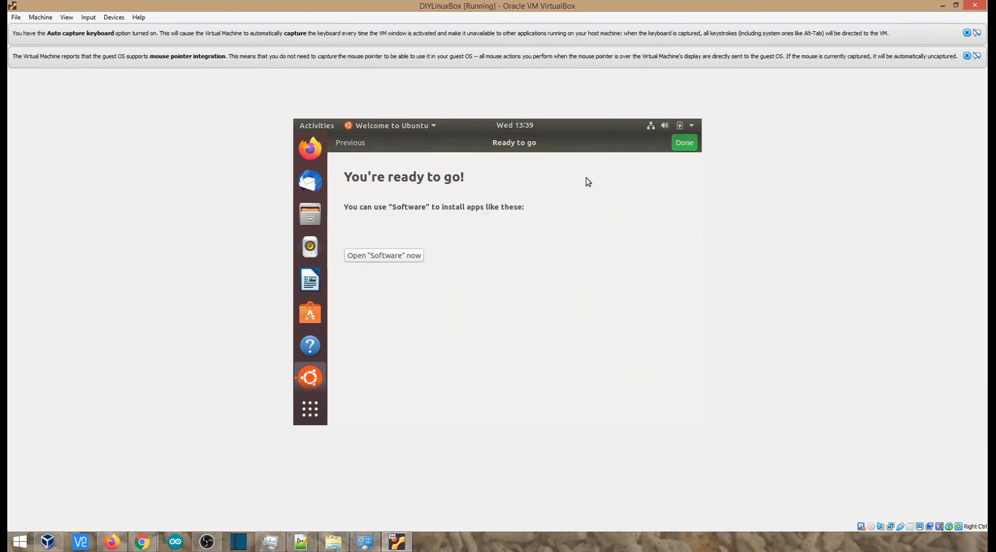
pyautogui.click(683, 144)
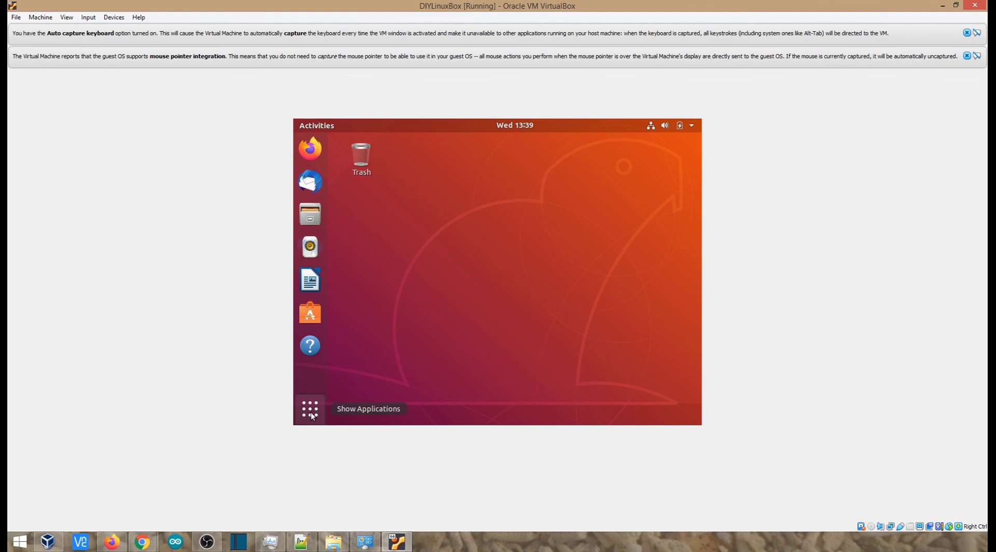
# Step: Search the Ubuntu applications for "display", open the Displays settings, and check the available screen resolutions
pyautogui.click(333, 410)
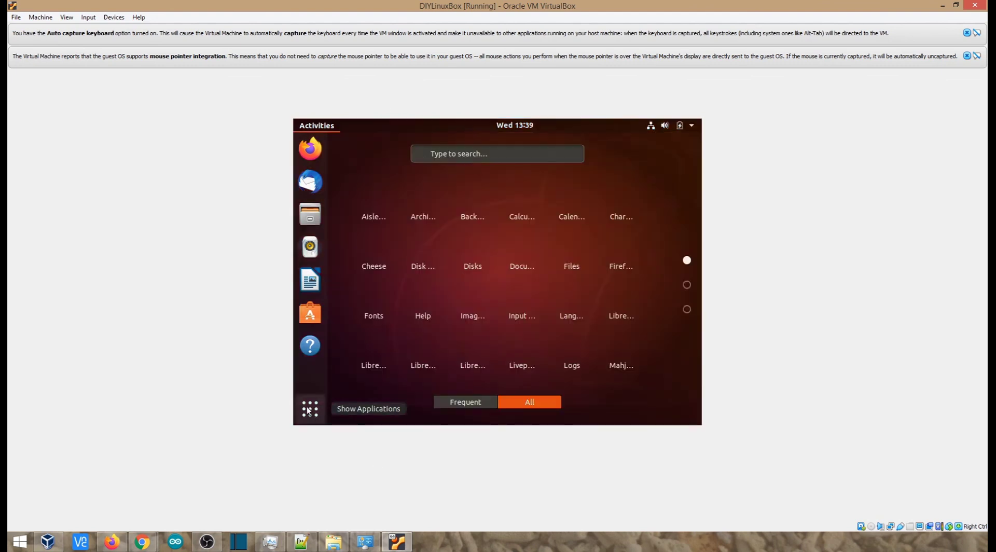
pyautogui.write('display')
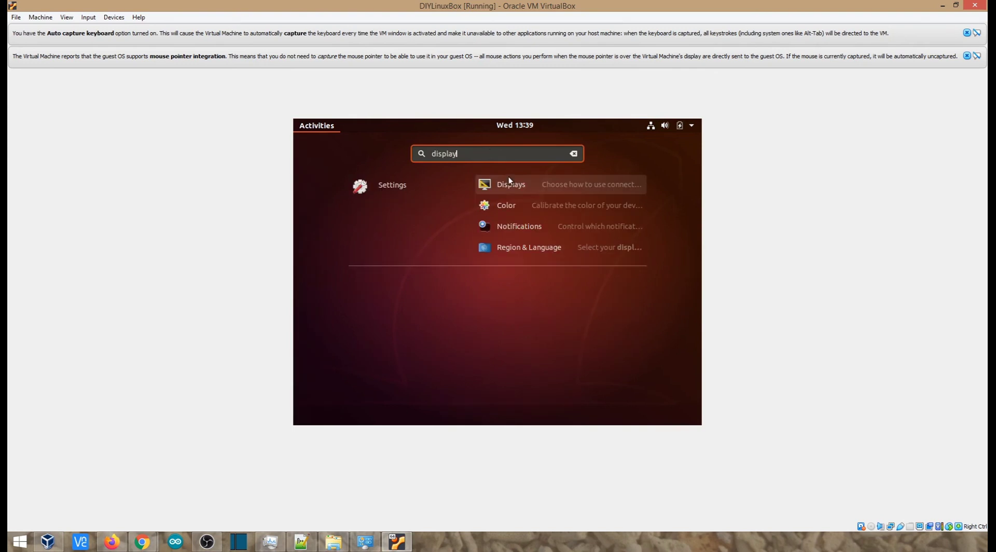
pyautogui.click(505, 185)
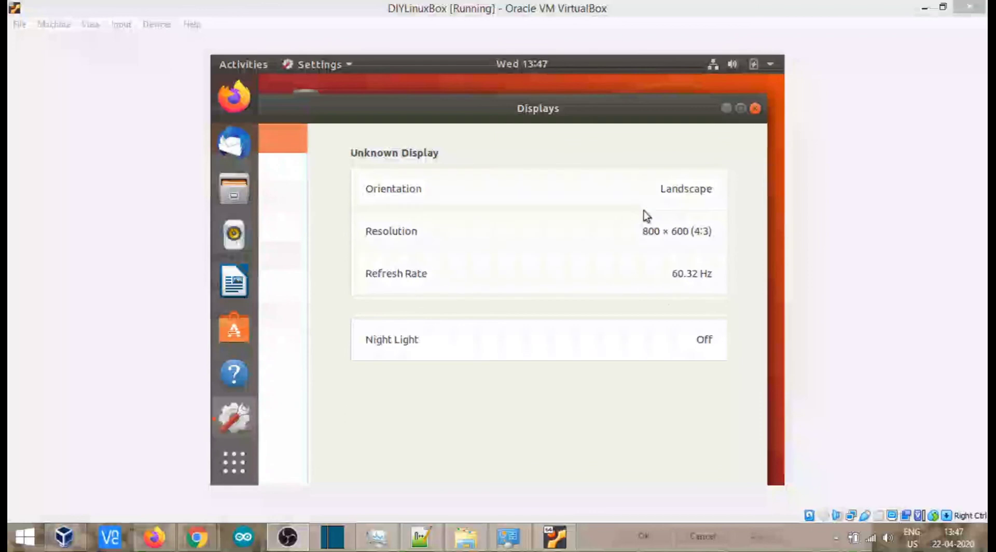
pyautogui.click(669, 239)
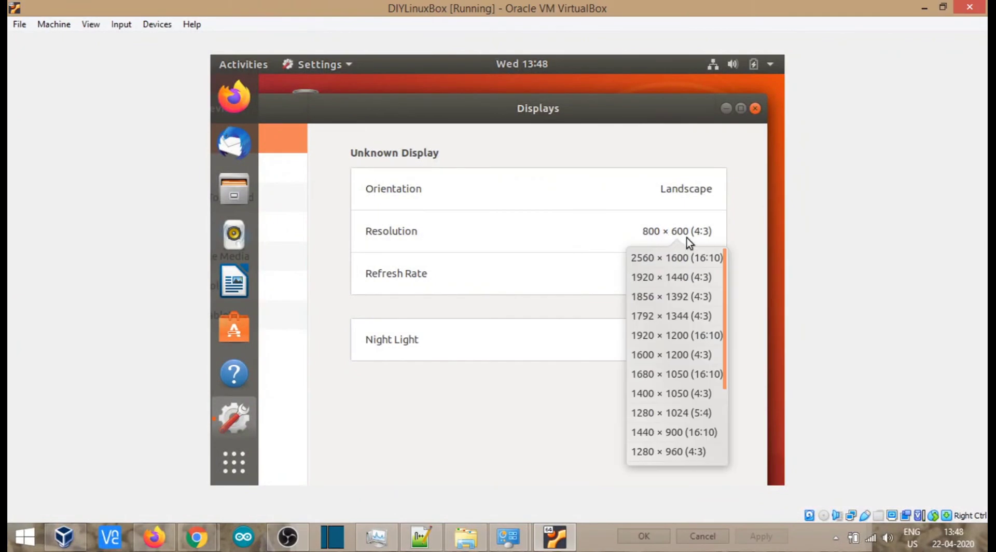
pyautogui.moveTo(720, 279)
pyautogui.mouseDown()
pyautogui.moveTo(720, 366)
pyautogui.moveTo(721, 278)
pyautogui.mouseUp()
# Step: Switch to Notepad++ to look over the saved VirtualBox guest additions commands, and return to the virtual machine
pyautogui.click(427, 539)
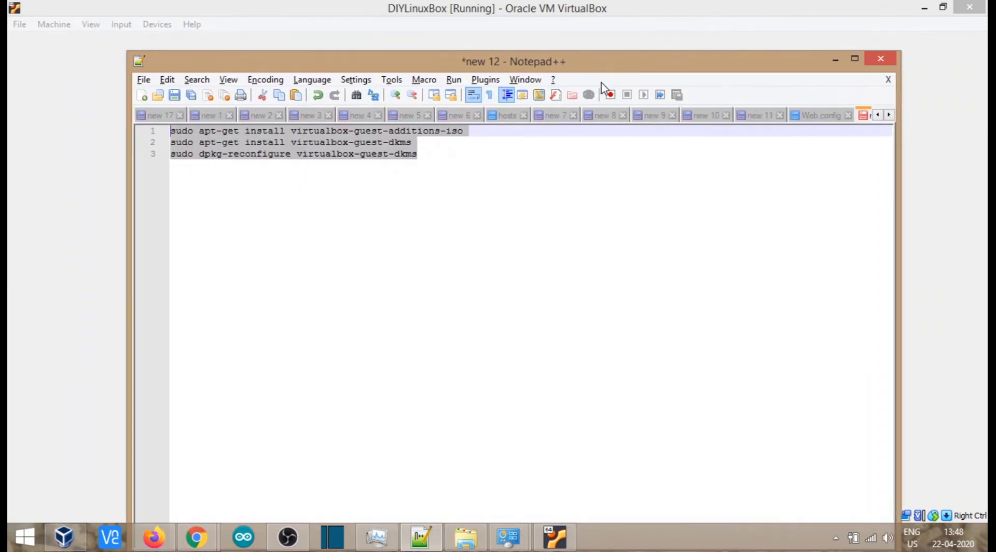
pyautogui.click(472, 157)
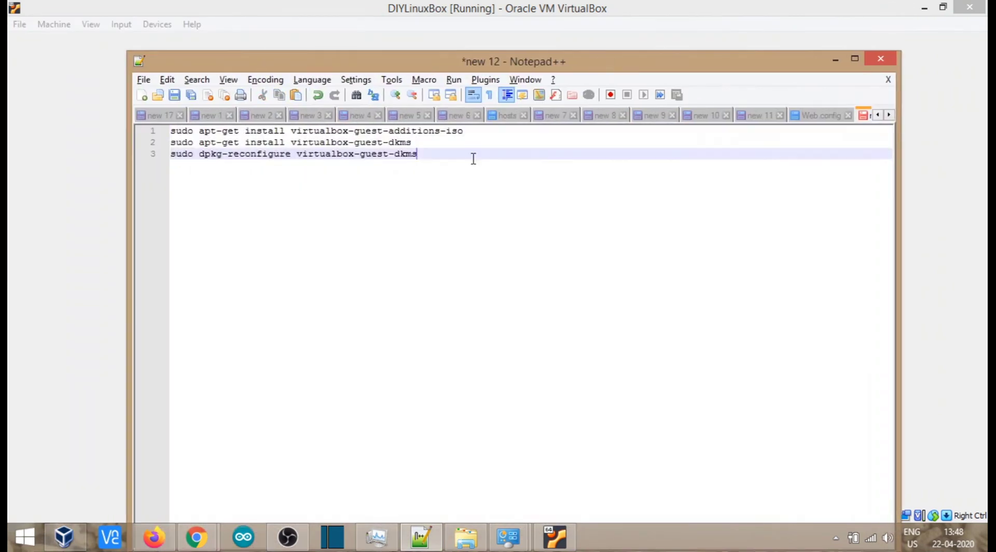
pyautogui.moveTo(433, 162); pyautogui.dragTo(150, 133)
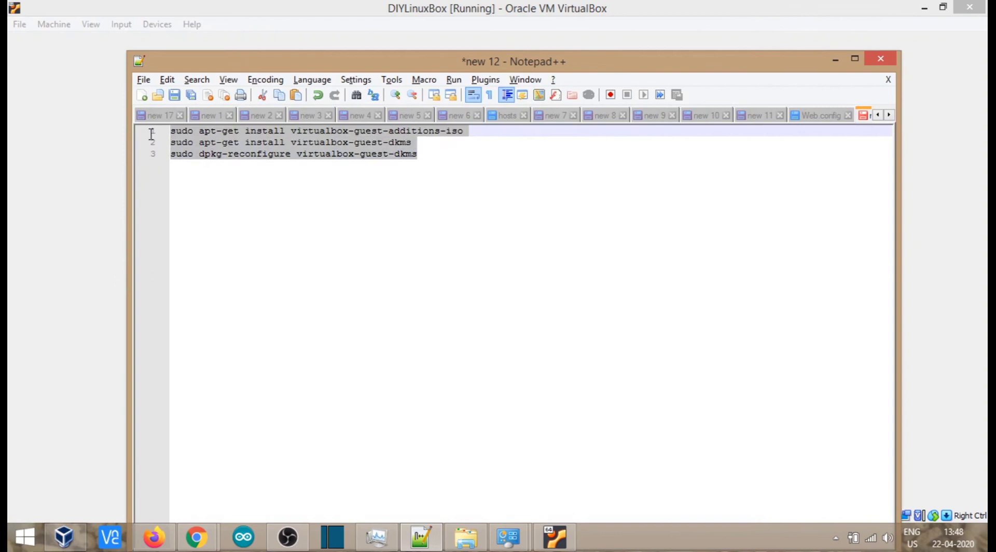
pyautogui.click(456, 158)
pyautogui.click(835, 59)
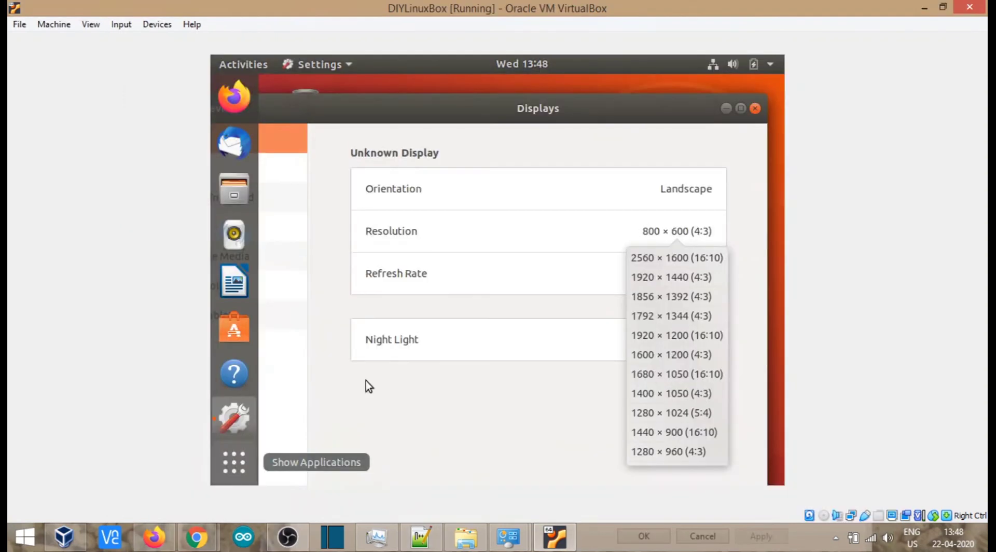
# Step: Search the Ubuntu applications for "term" and open Terminal
pyautogui.click(233, 461)
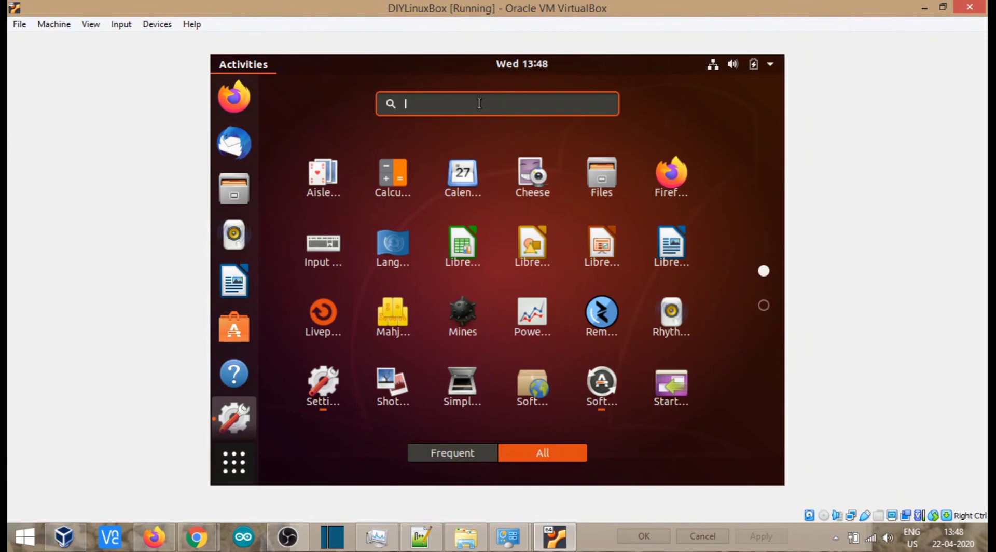
pyautogui.write('term')
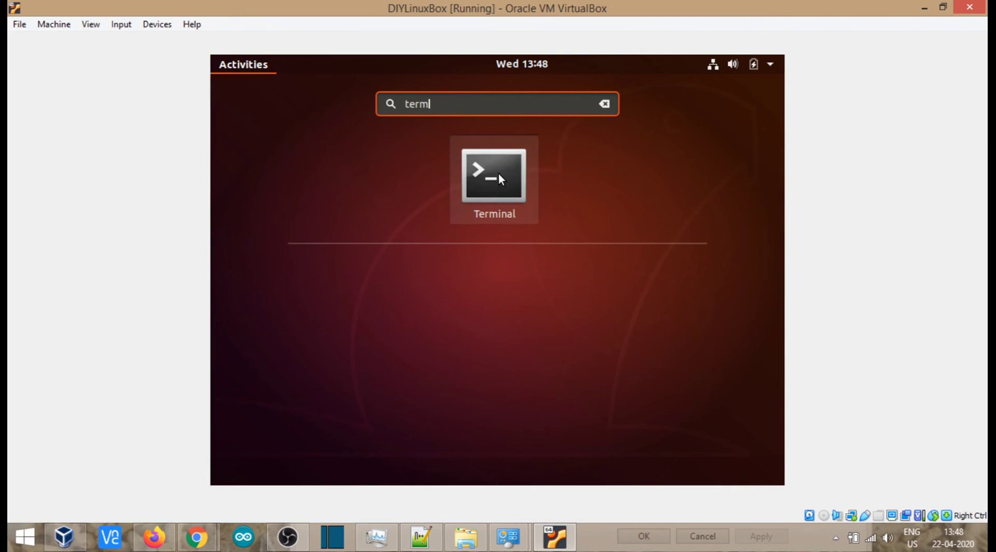
pyautogui.click(499, 173)
# Step: Examine the two apt-get install commands and the dpkg-reconfigure virtualbox-guest-dkms command one by one in Notepad++
pyautogui.click(436, 542)
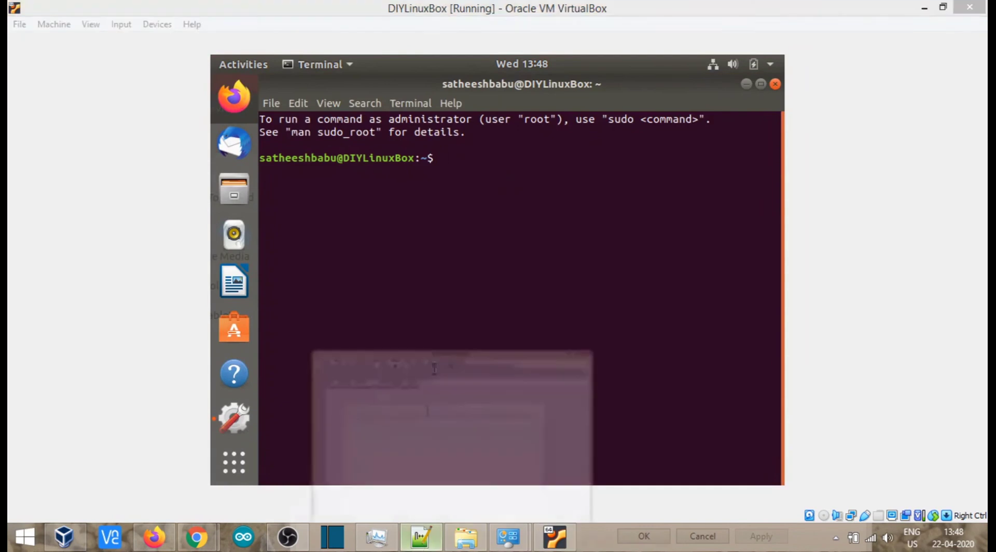
pyautogui.moveTo(463, 131); pyautogui.dragTo(170, 134)
pyautogui.click(418, 142)
pyautogui.moveTo(418, 142); pyautogui.dragTo(175, 146)
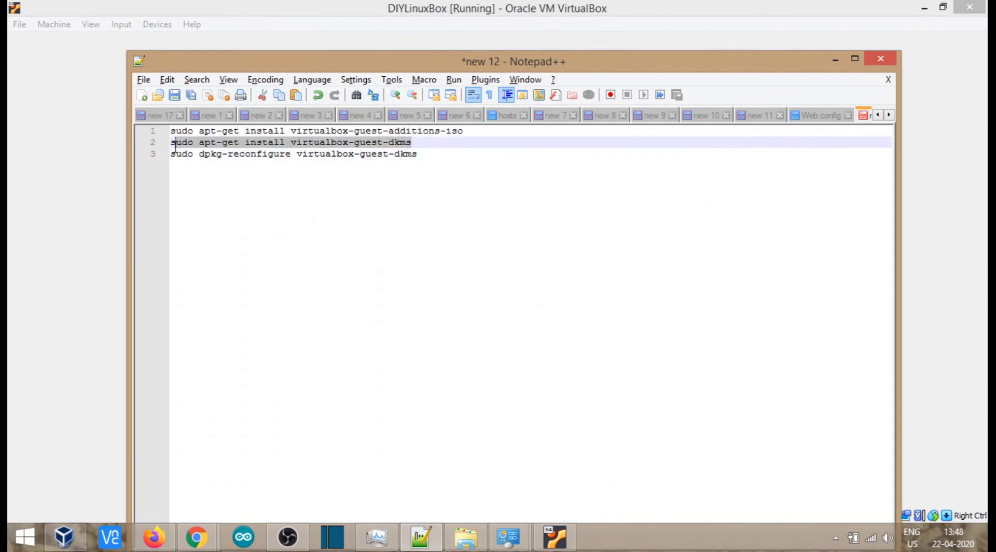
pyautogui.click(427, 155)
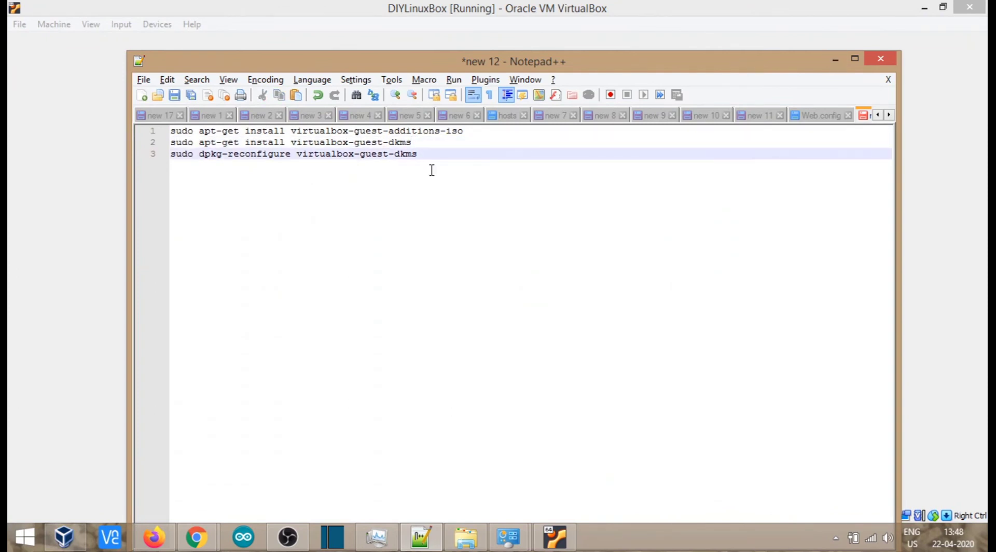
pyautogui.click(188, 139)
pyautogui.moveTo(194, 142); pyautogui.dragTo(175, 132)
pyautogui.click(184, 134)
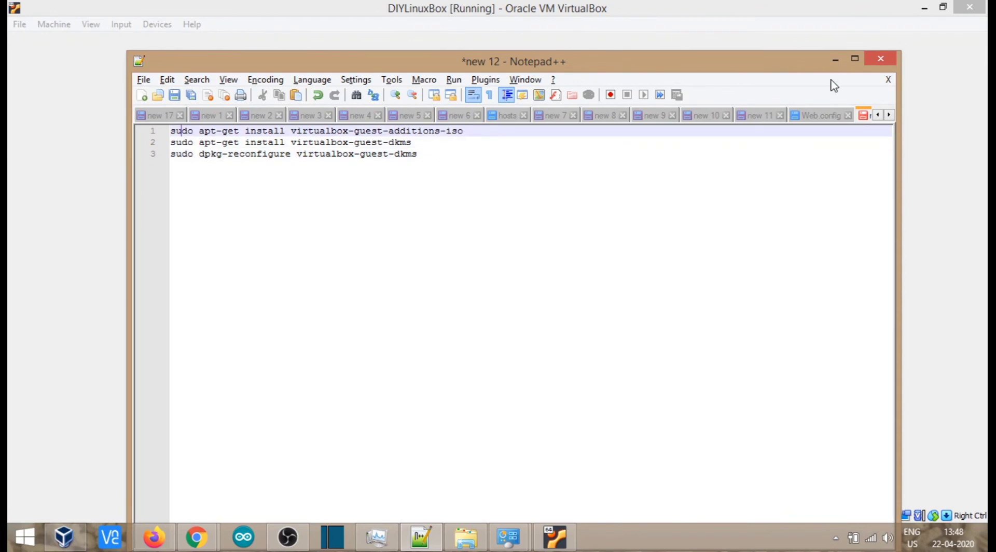
pyautogui.click(835, 59)
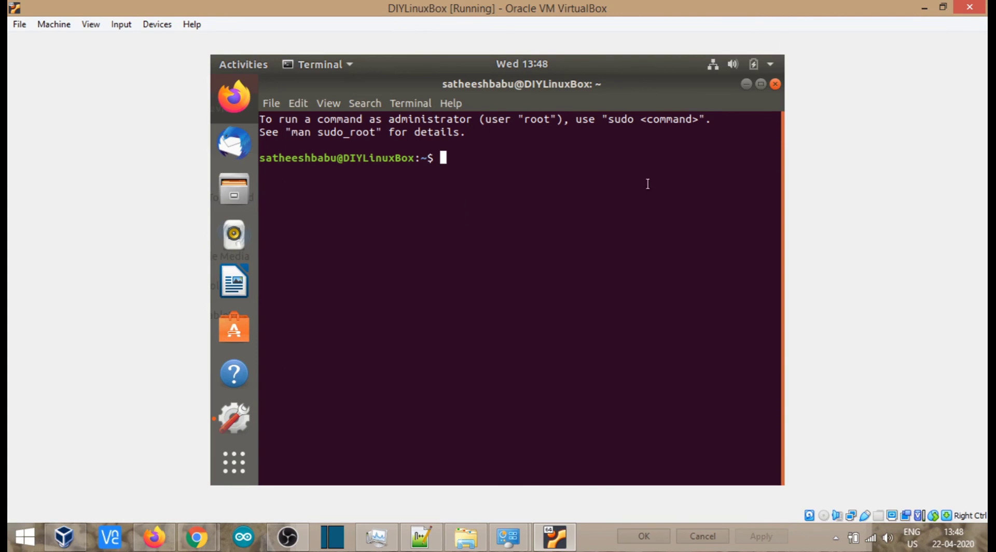
# Step: Minimize Terminal and try to set the Ubuntu display resolution to 1792 × 1344 (4:3)
pyautogui.click(746, 84)
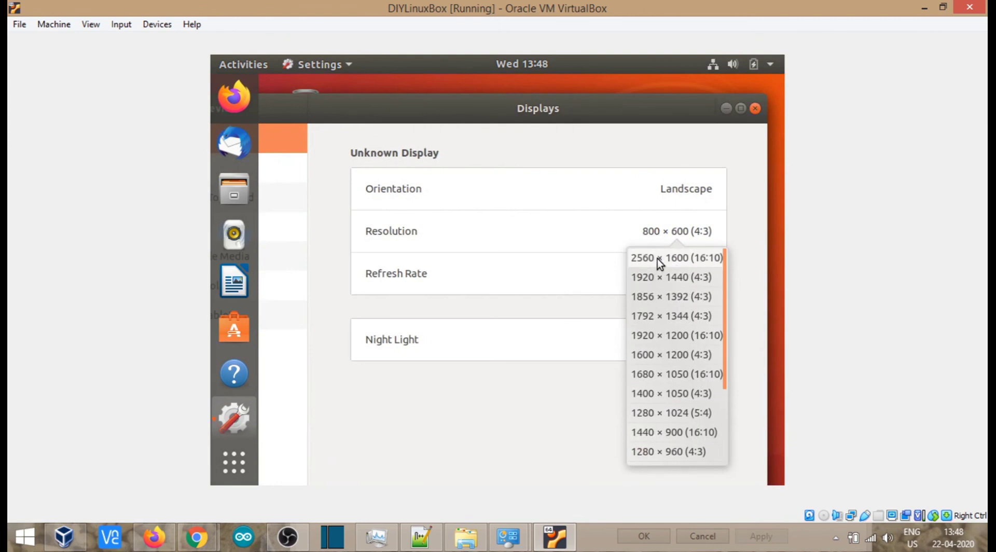
pyautogui.click(673, 315)
pyautogui.click(752, 111)
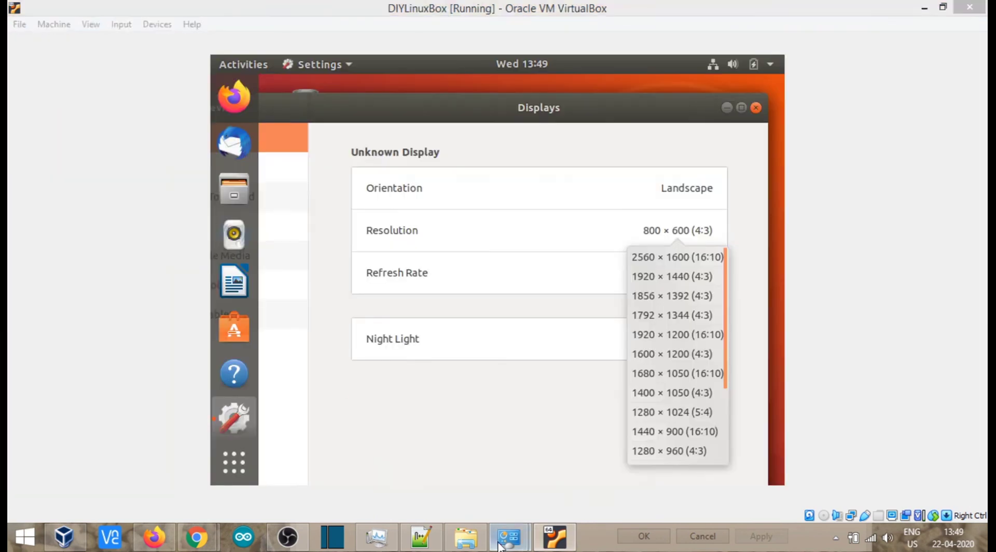
# Step: Check the Mobile PC Display's resolution in the Windows Screen Resolution settings, and return to the virtual machine
pyautogui.moveTo(507, 537)
pyautogui.click(583, 469)
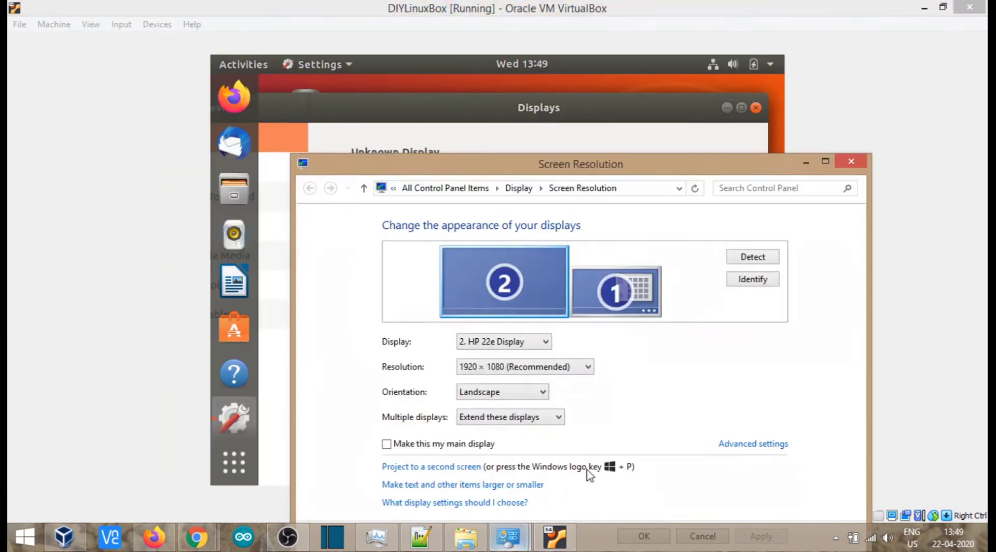
pyautogui.click(629, 289)
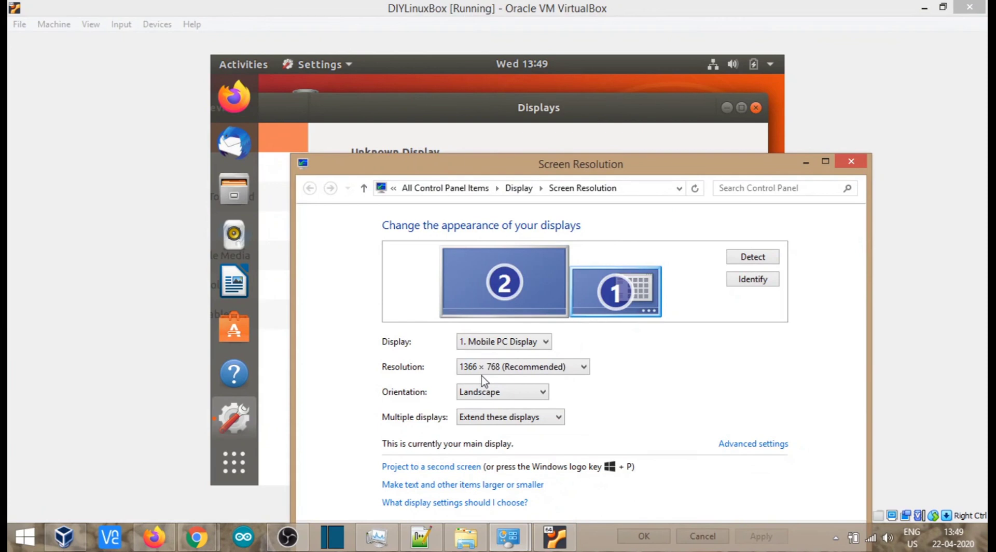
pyautogui.click(615, 117)
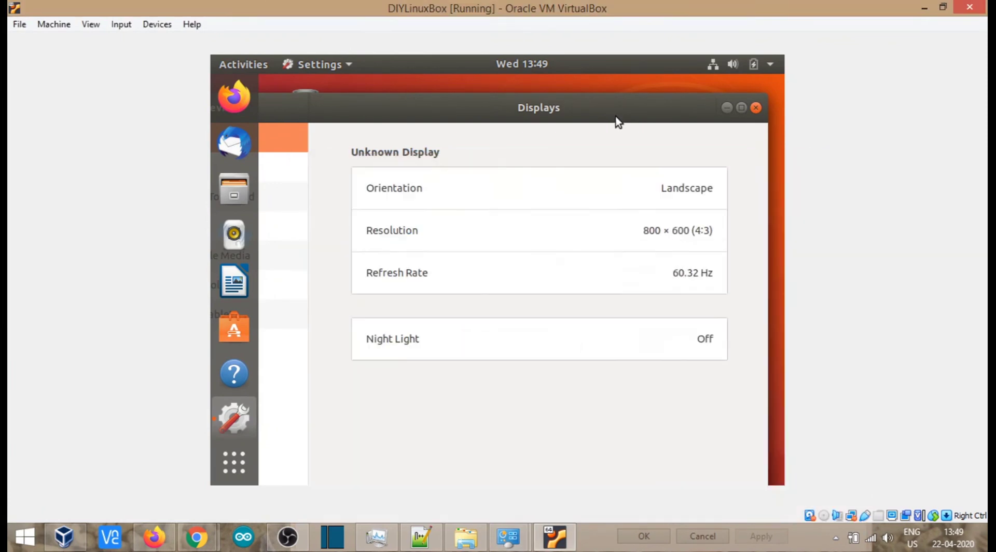
# Step: Set the Ubuntu display resolution to 1360 × 768 (16:9), apply it, and keep the change
pyautogui.click(685, 239)
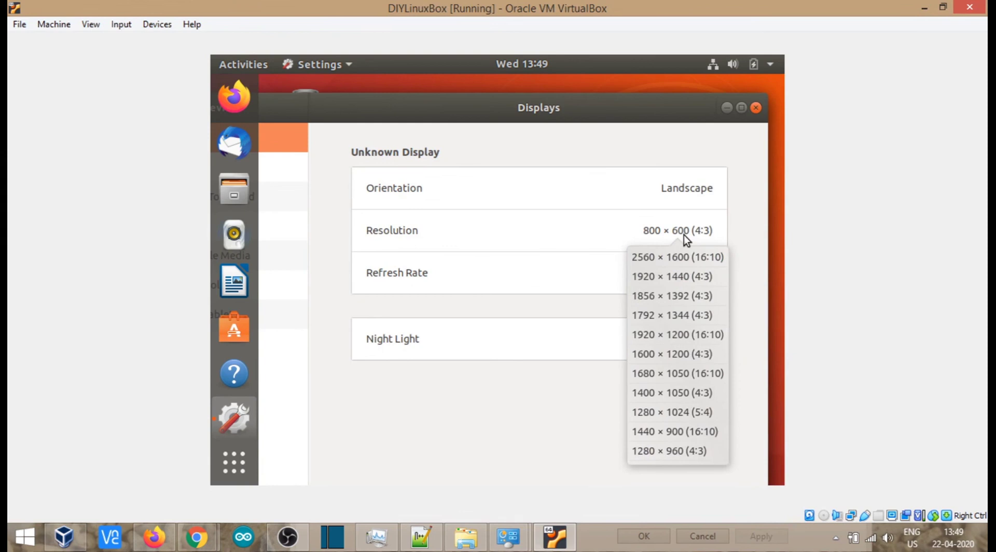
pyautogui.scroll(-2, 670, 323)
pyautogui.scroll(-2, 670, 322)
pyautogui.scroll(2, 670, 322)
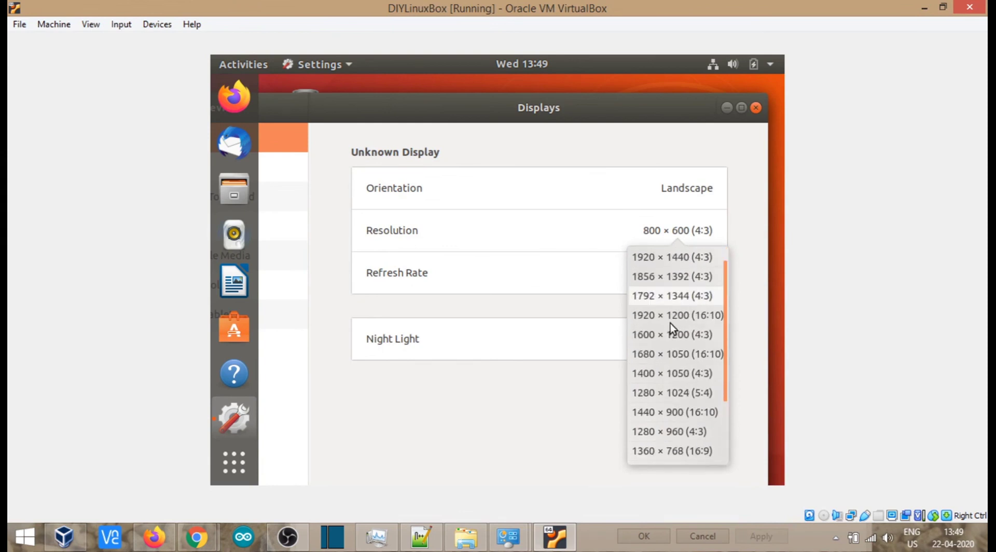
pyautogui.scroll(1, 677, 332)
pyautogui.scroll(-3, 677, 324)
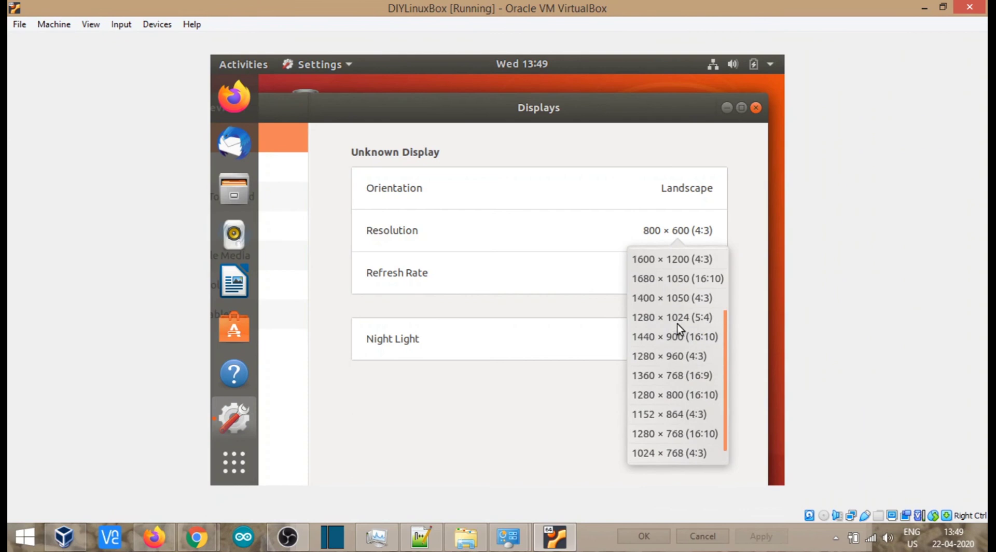
pyautogui.click(670, 375)
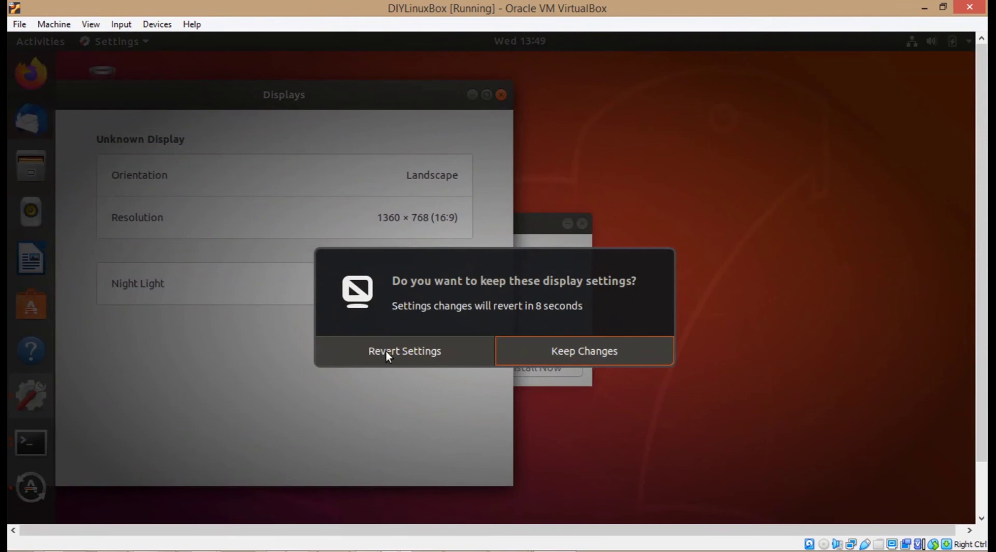
pyautogui.click(559, 359)
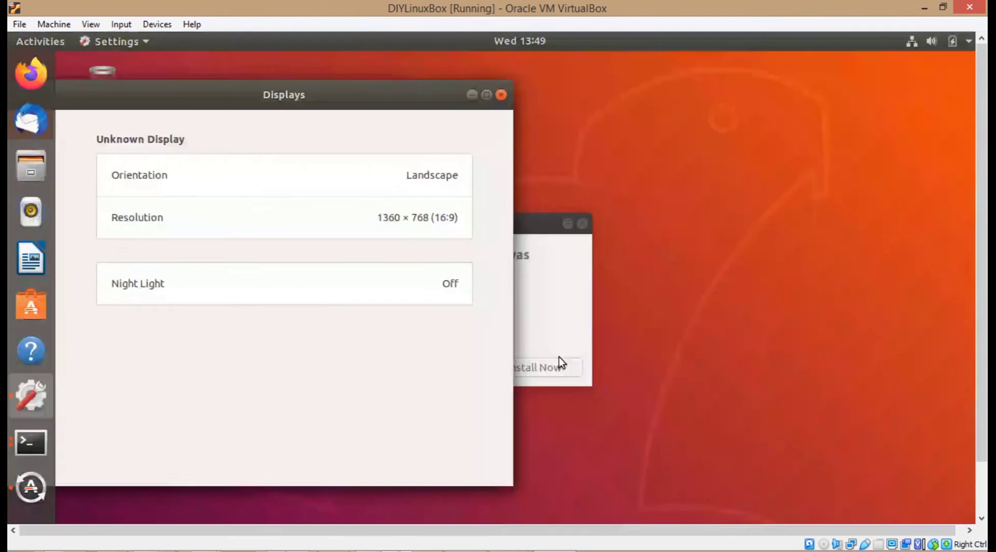
# Step: Switch DIYLinuxBox to full-screen mode and minimize the Ubuntu Displays window
pyautogui.click(90, 24)
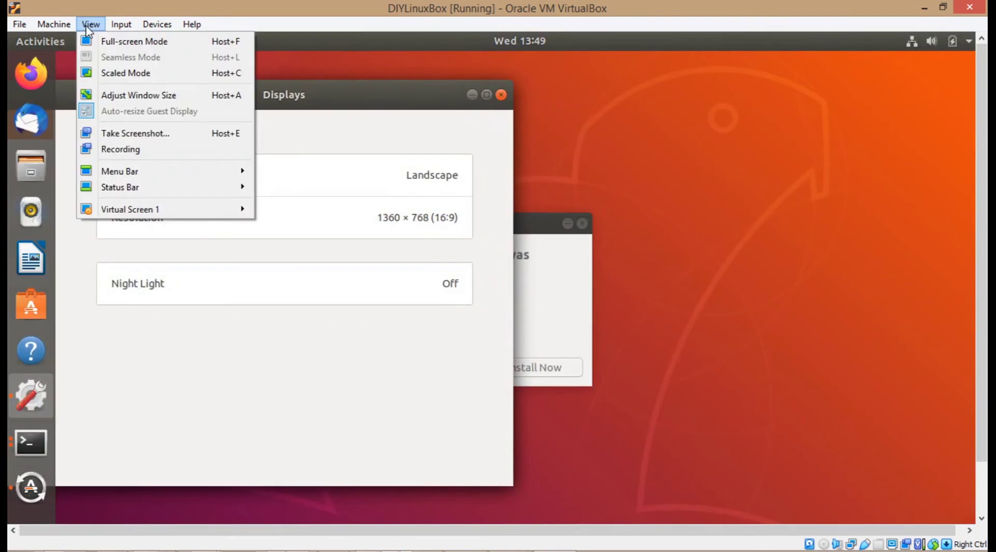
pyautogui.click(107, 41)
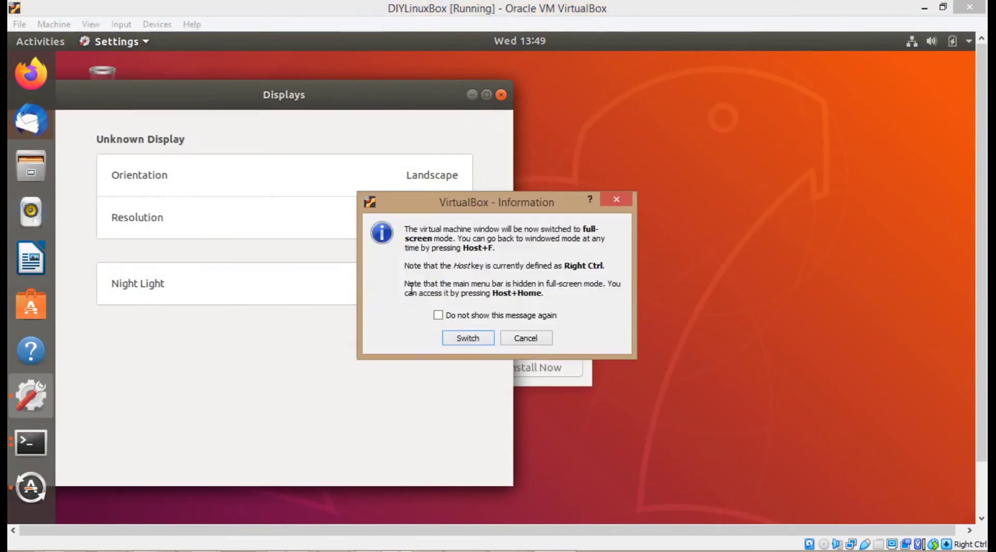
pyautogui.click(476, 340)
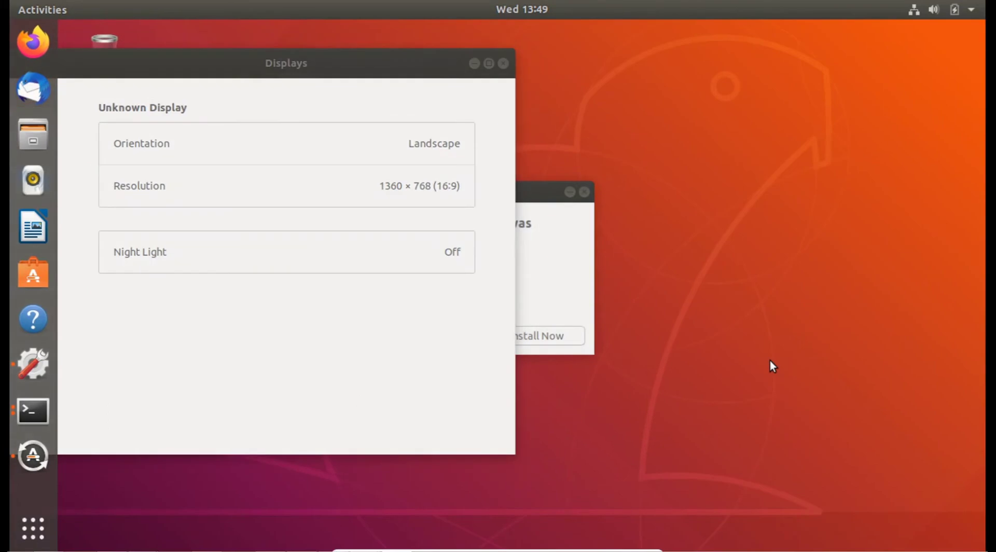
pyautogui.click(473, 64)
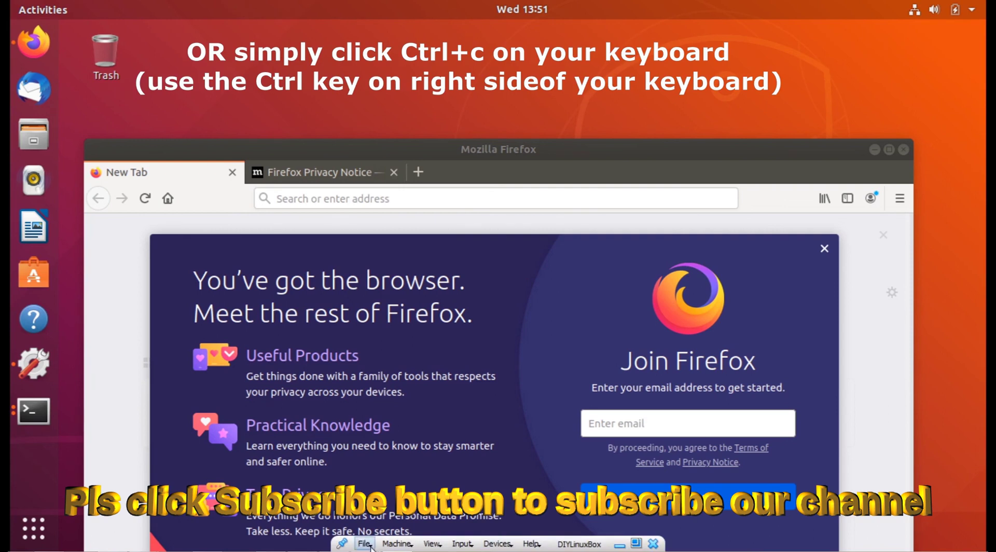
# Step: Return DIYLinuxBox from full-screen to windowed mode
pyautogui.click(432, 544)
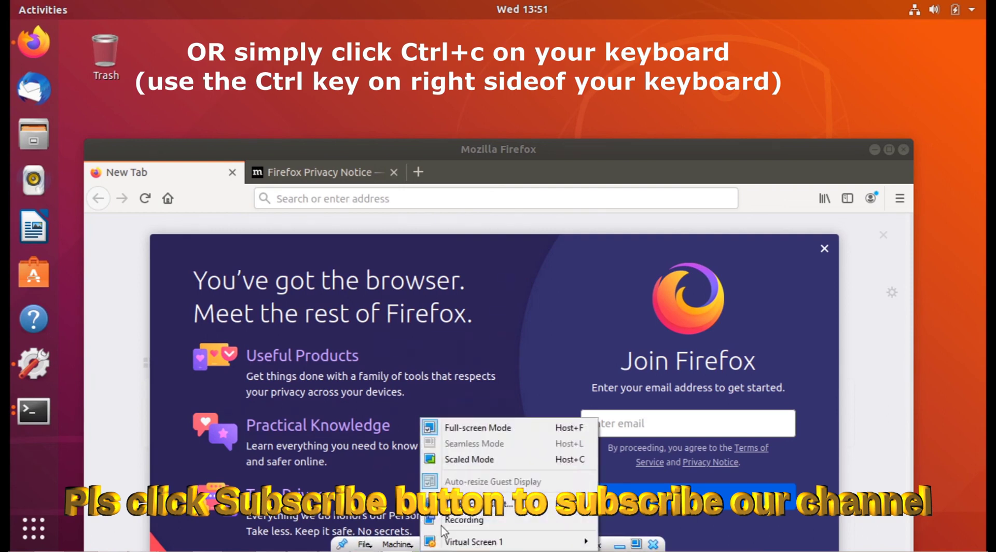
pyautogui.click(473, 427)
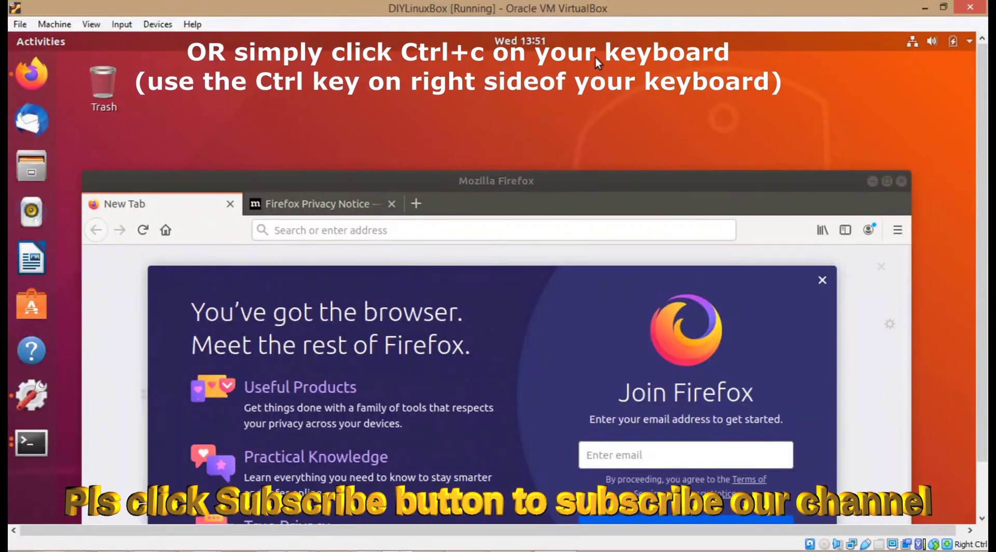
# Step: Minimize the DIYLinuxBox window and turn off auto-hide in the Windows taskbar properties
pyautogui.click(923, 8)
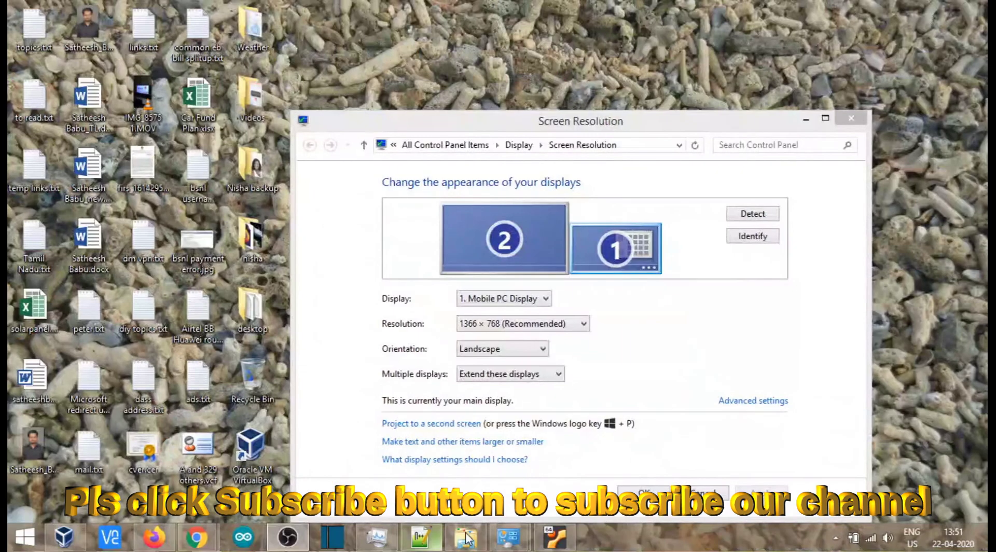
pyautogui.rightClick(622, 534)
pyautogui.click(625, 523)
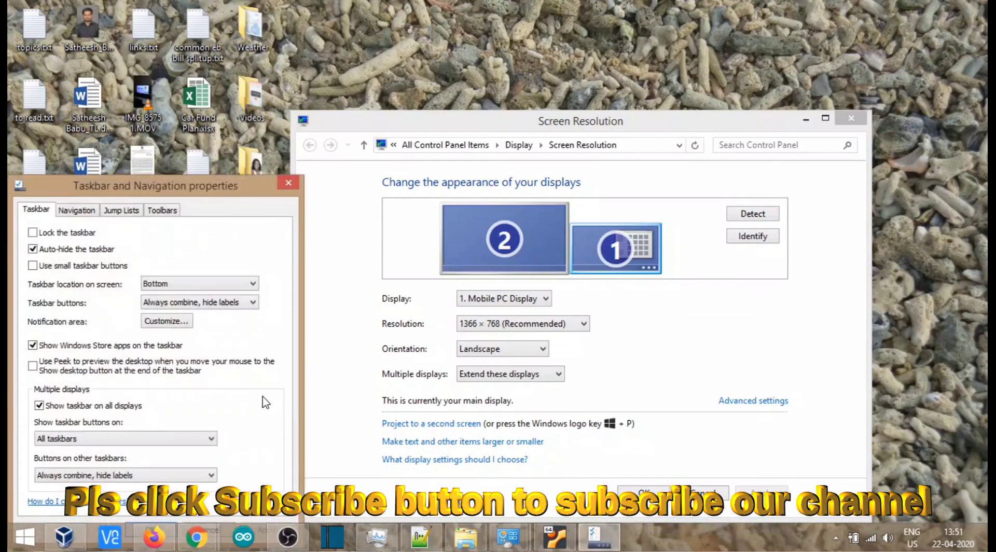
# Step: Restore the DIYLinuxBox window and move its Firefox window up against the Ubuntu top bar and dock
pyautogui.click(555, 537)
pyautogui.moveTo(440, 133); pyautogui.dragTo(441, 126)
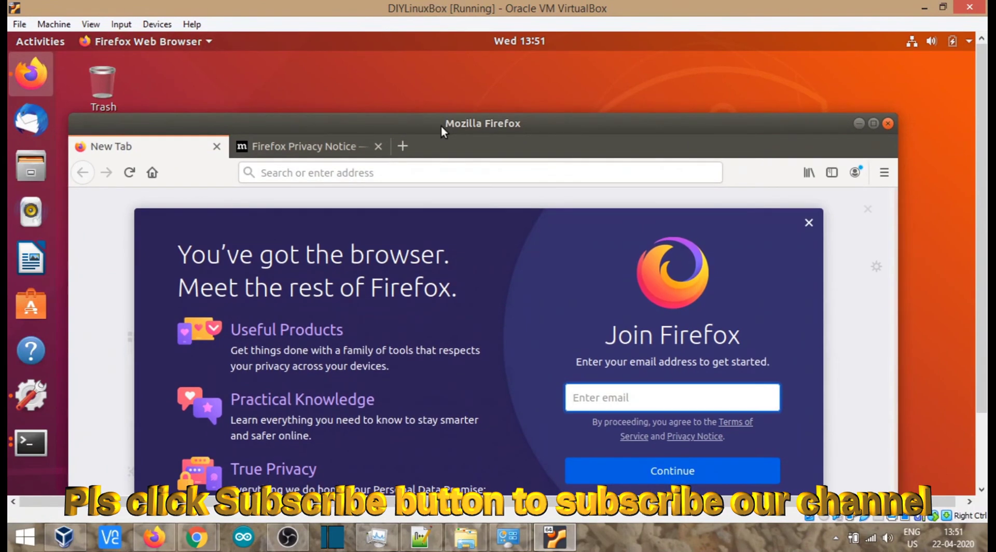
pyautogui.moveTo(440, 126); pyautogui.dragTo(429, 64)
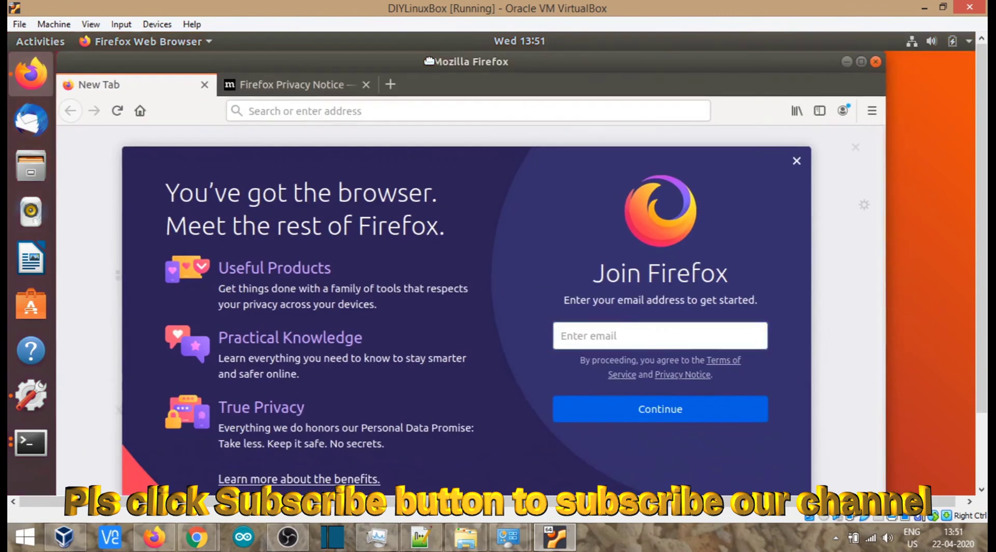